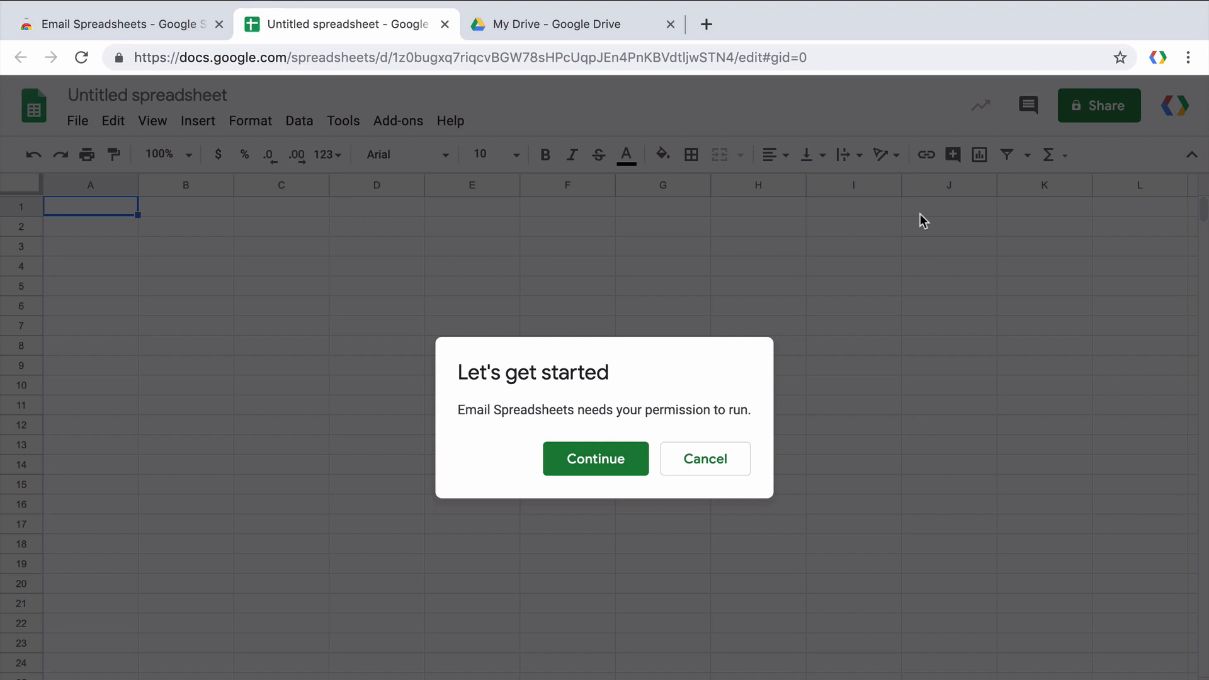
pyautogui.click(633, 453)
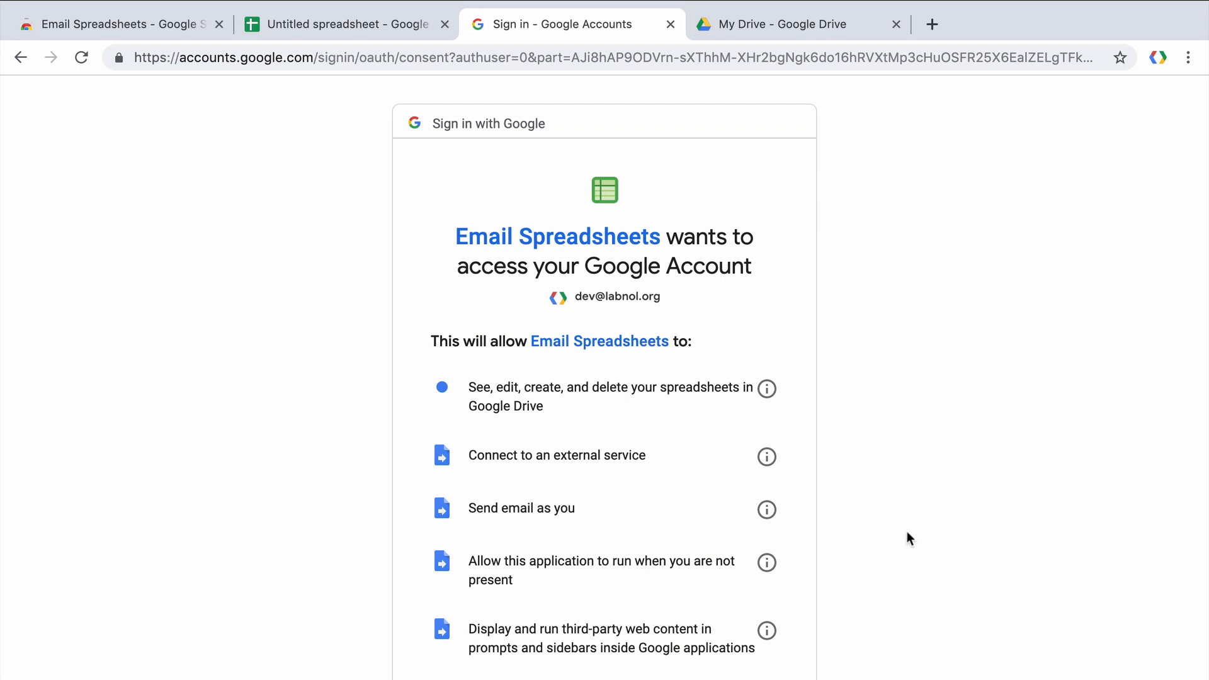
# Allow Email Spreadsheets access to the Google account and close the Untitled spreadsheet.
pyautogui.scroll(-3, 907, 532)
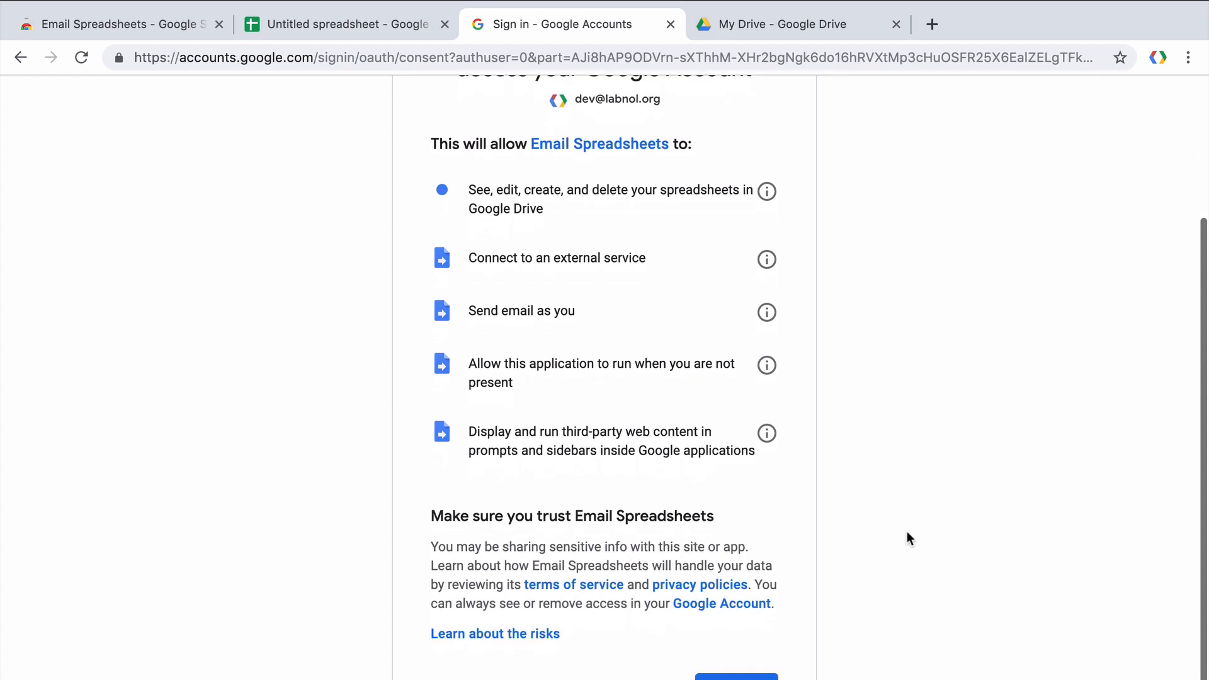
pyautogui.scroll(-1, 907, 537)
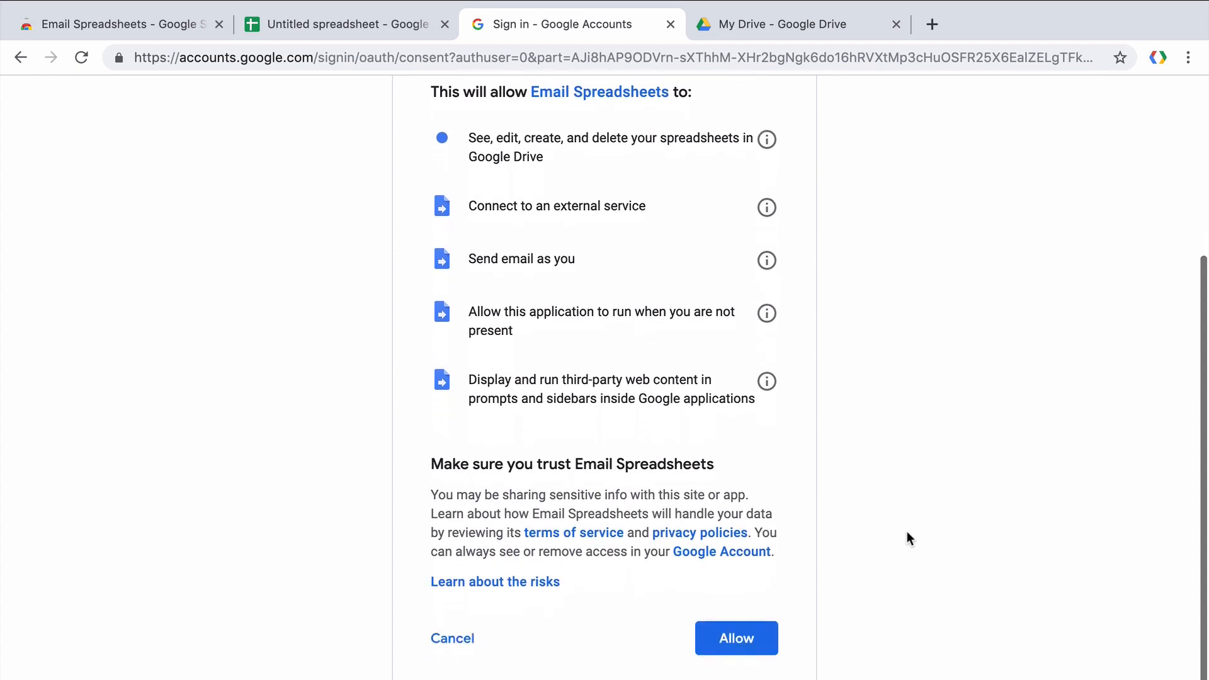
pyautogui.click(766, 622)
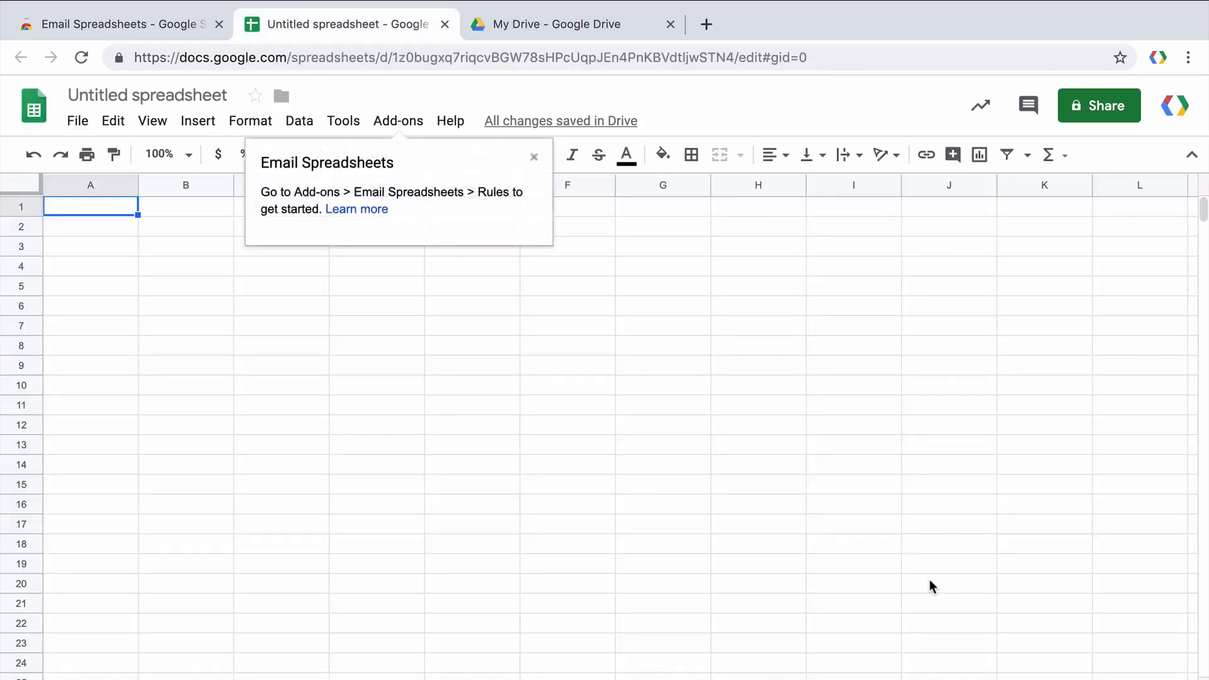
pyautogui.click(446, 25)
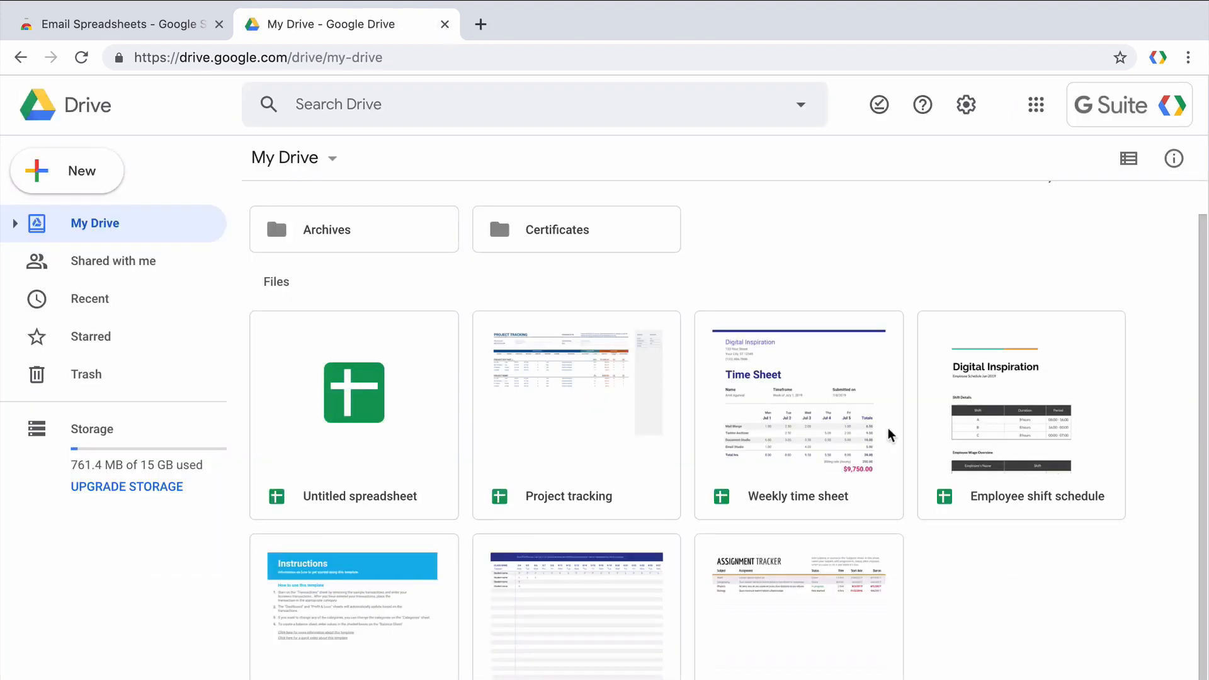
# Open the Weekly time sheet file from My Drive.
pyautogui.click(849, 426)
pyautogui.doubleClick(849, 426)
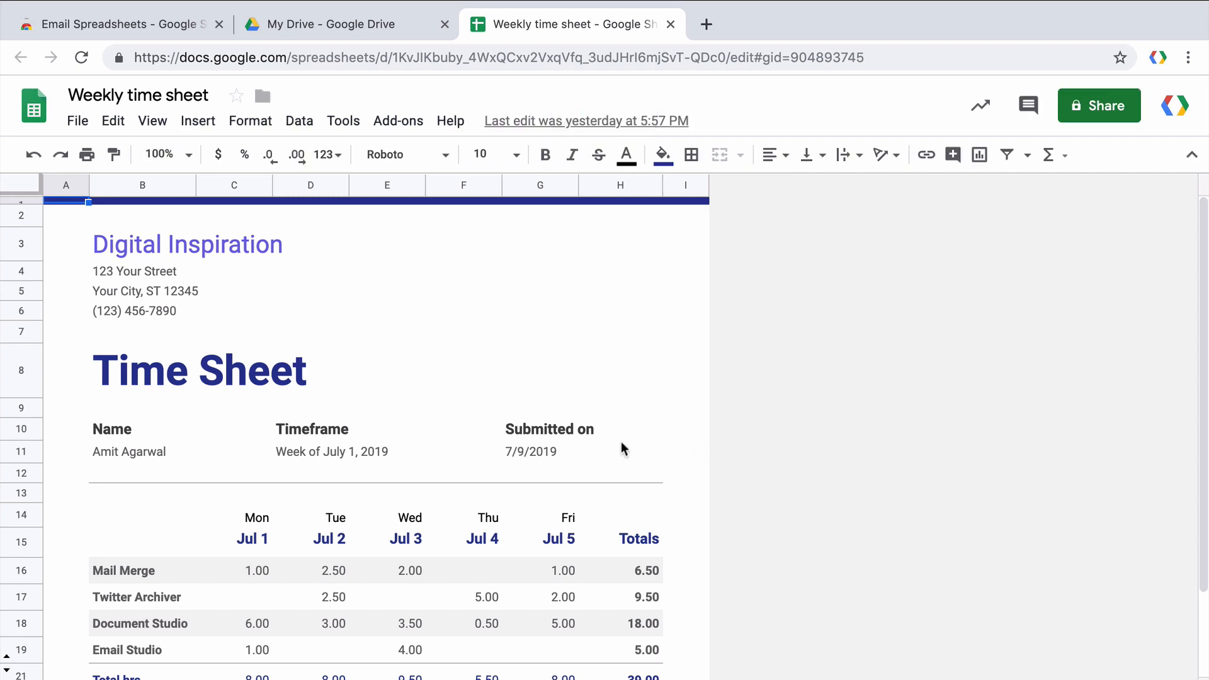
pyautogui.click(554, 452)
pyautogui.scroll(-3, 752, 490)
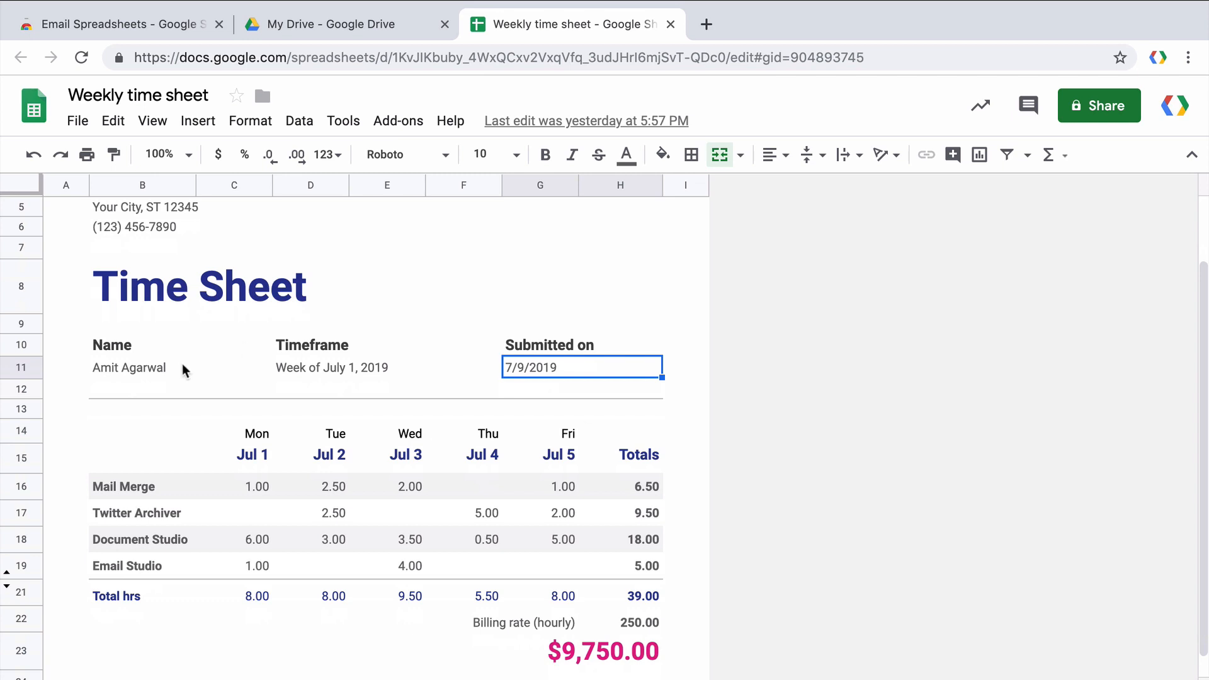
pyautogui.moveTo(98, 432); pyautogui.dragTo(658, 651)
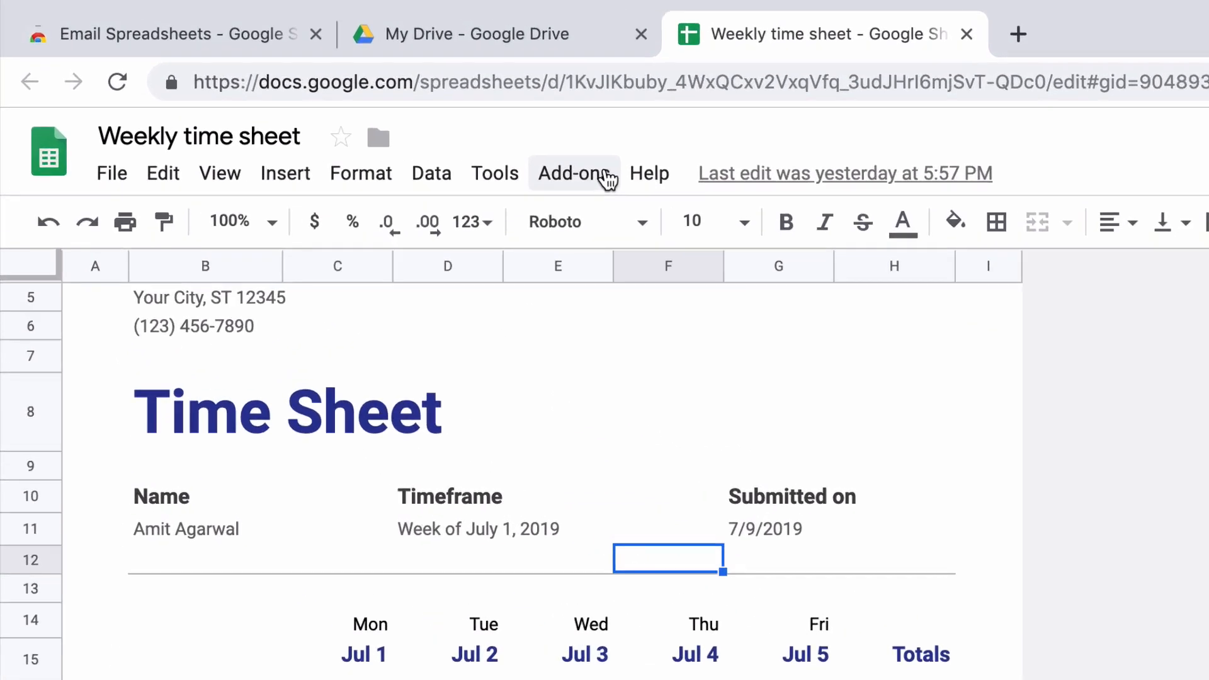
# Open the Email Spreadsheets Rules dialog from the Add-ons menu.
pyautogui.click(607, 180)
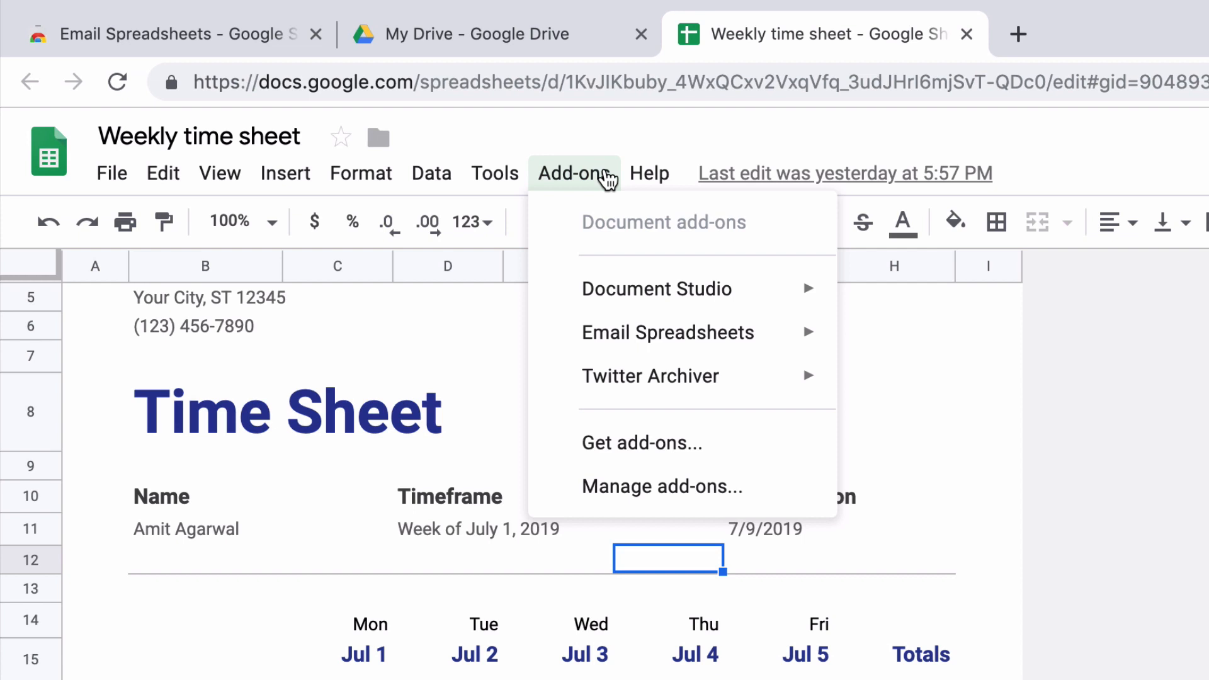
pyautogui.moveTo(747, 345)
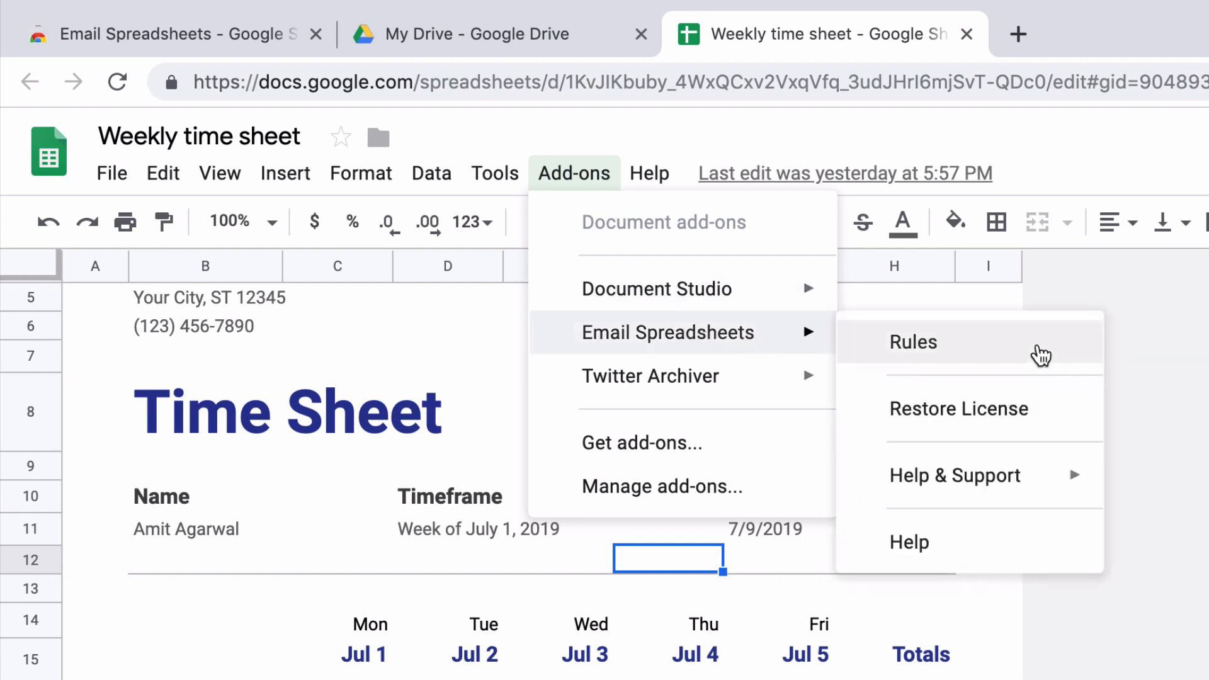
pyautogui.click(1039, 349)
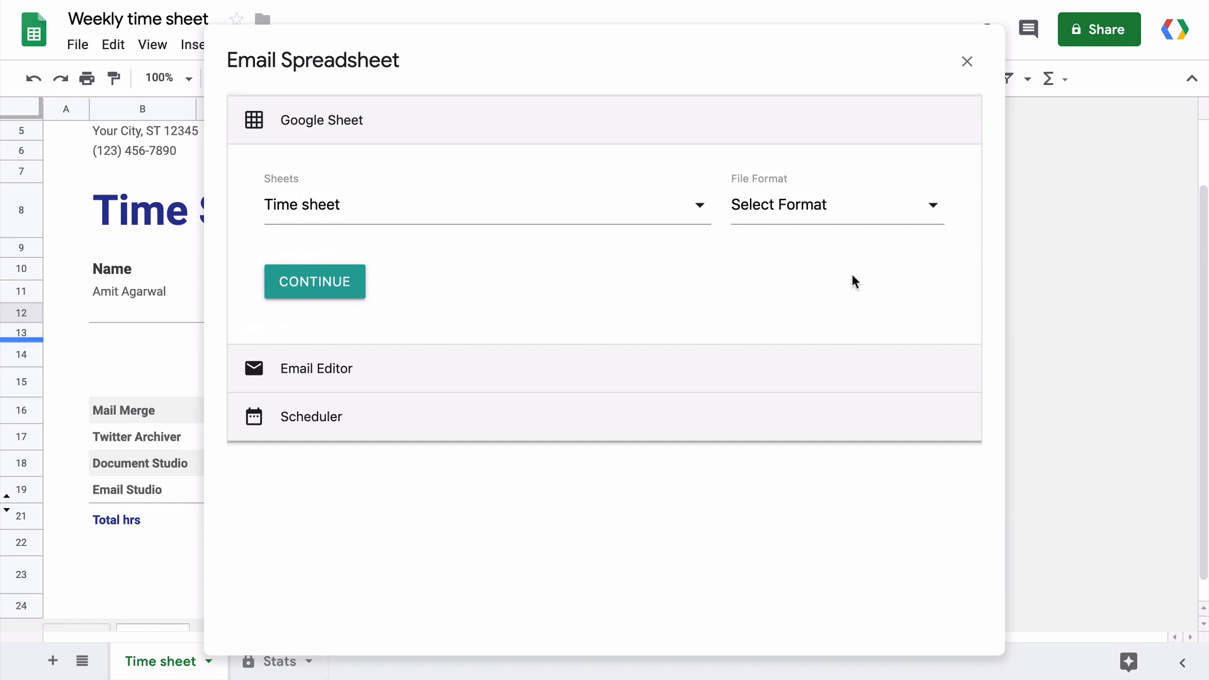
# Keep Time sheet as the sheet to send and set the file format to PDF (.pdf).
pyautogui.click(697, 208)
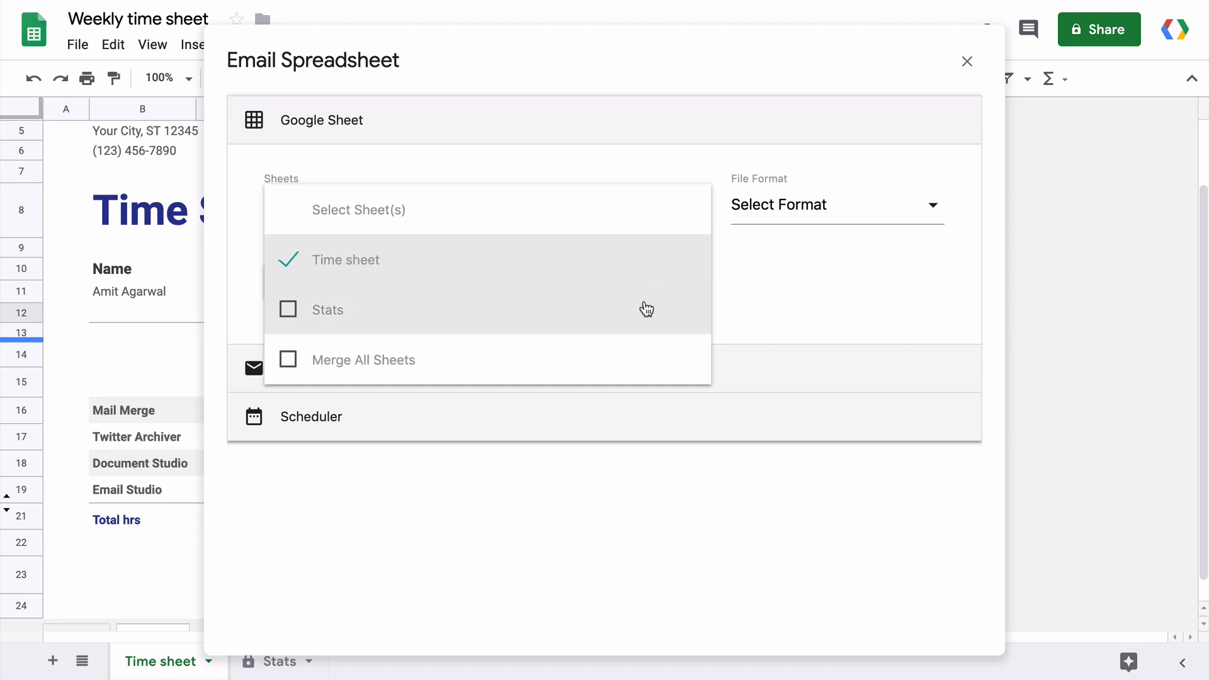
pyautogui.click(641, 259)
pyautogui.click(644, 258)
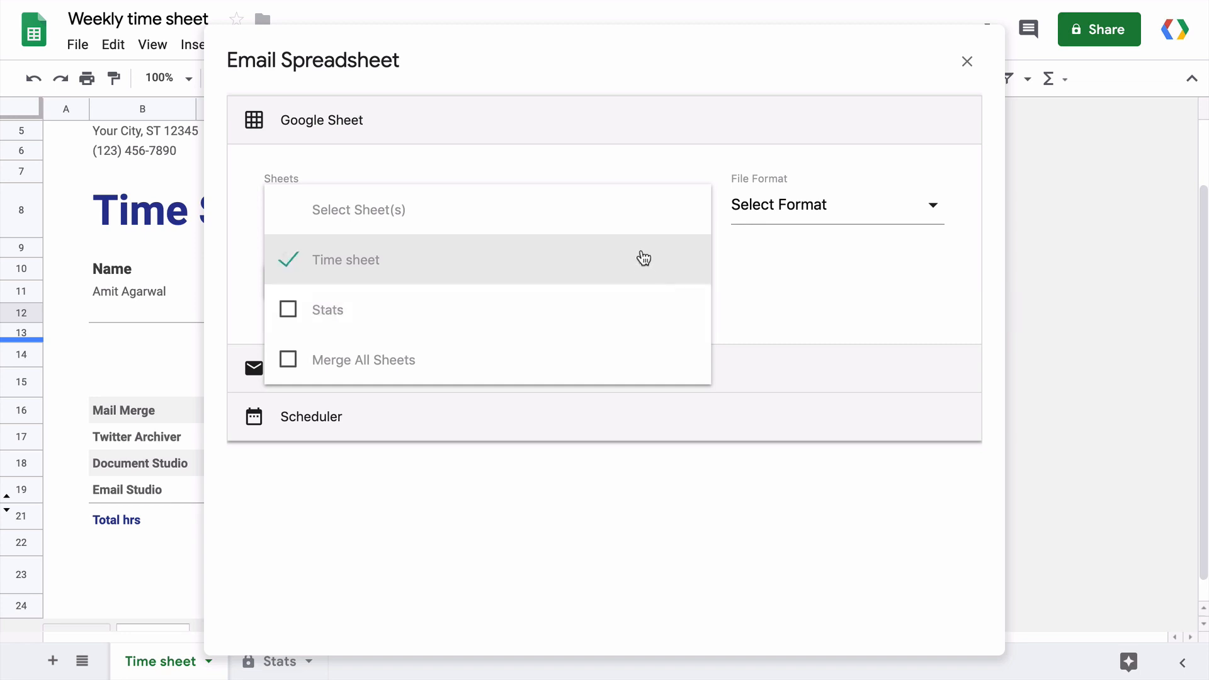
pyautogui.click(775, 283)
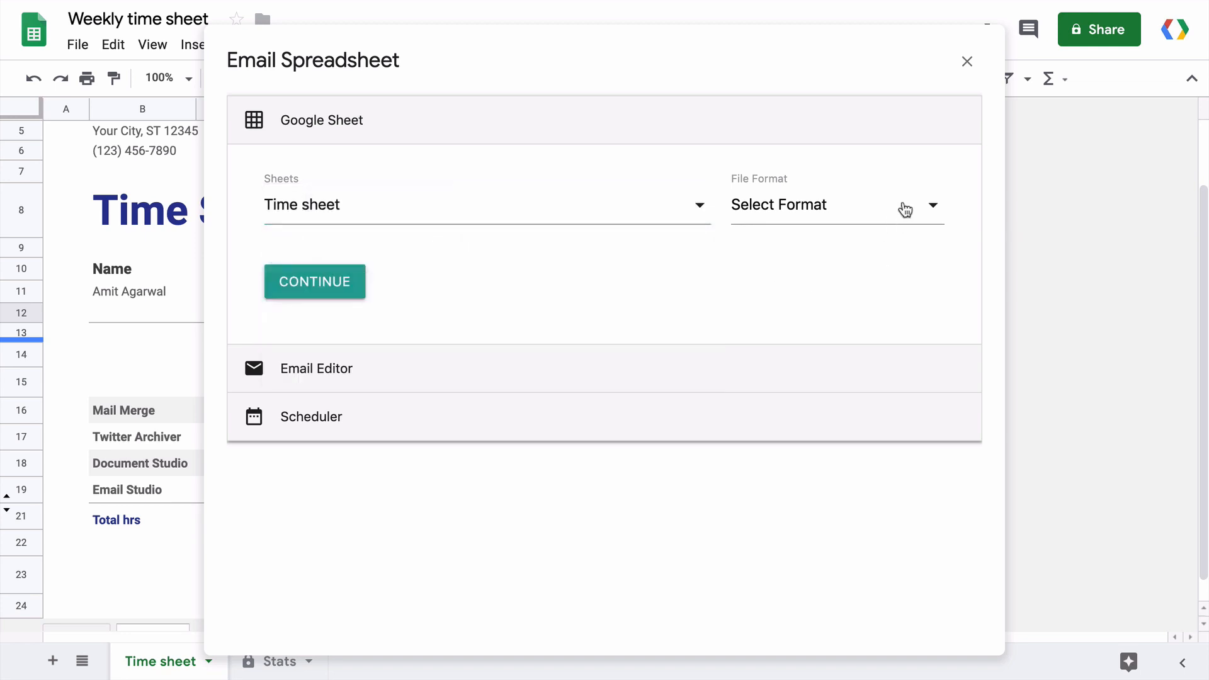
pyautogui.click(909, 207)
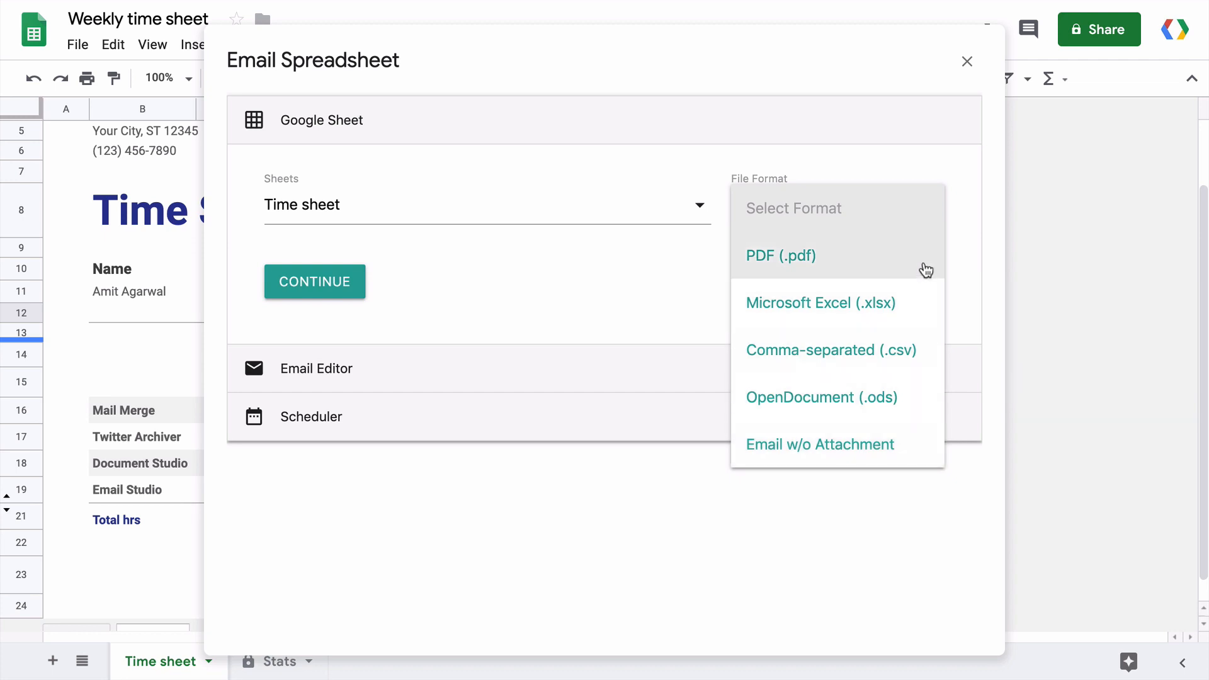
pyautogui.click(921, 266)
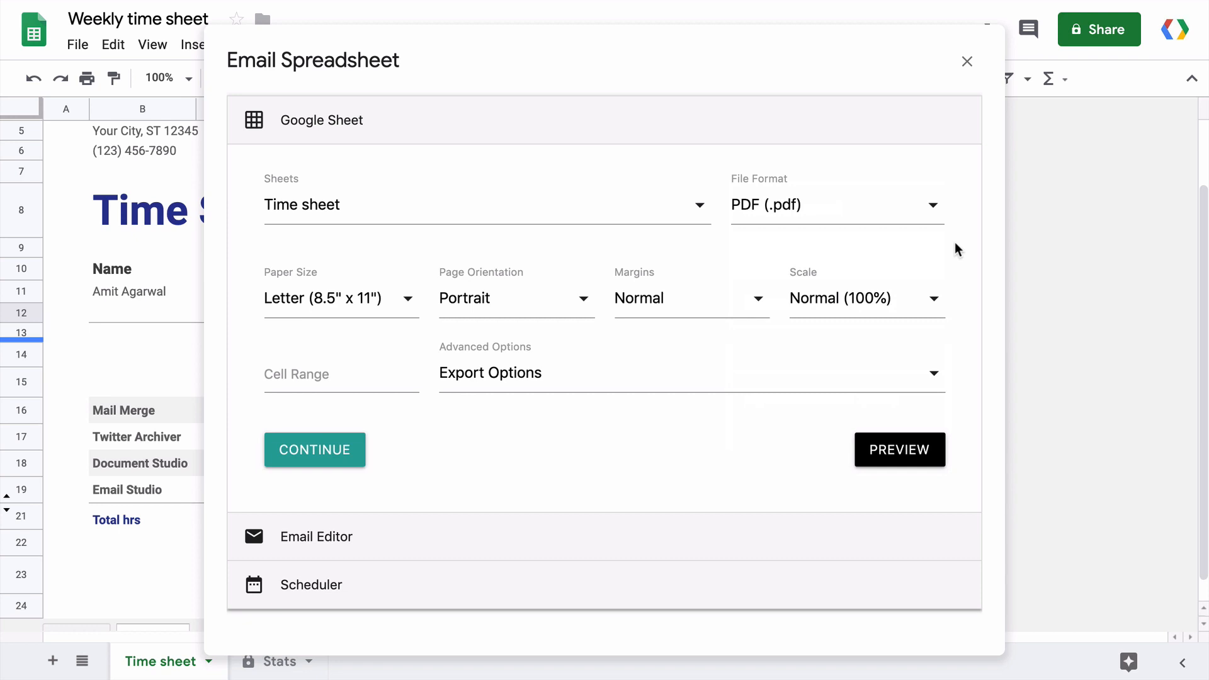
# Keep the PDF at Letter paper size, Portrait orientation and Normal margins.
pyautogui.click(409, 297)
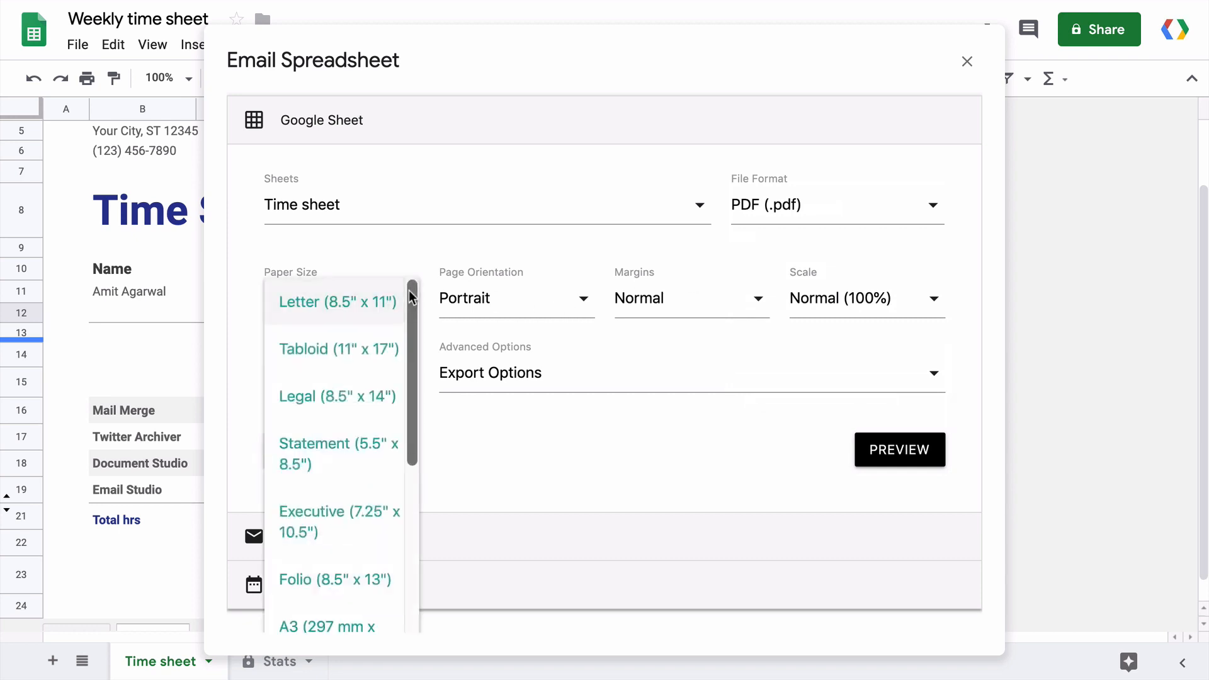
pyautogui.click(564, 298)
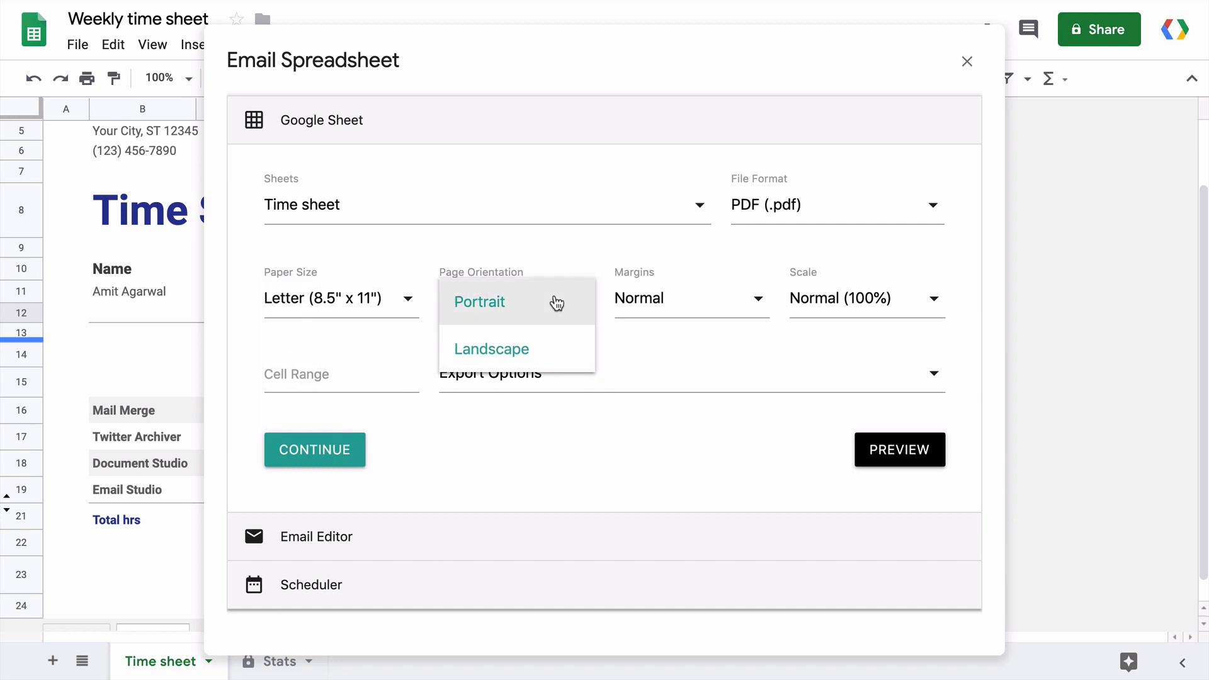
pyautogui.click(579, 251)
pyautogui.click(688, 302)
pyautogui.click(715, 243)
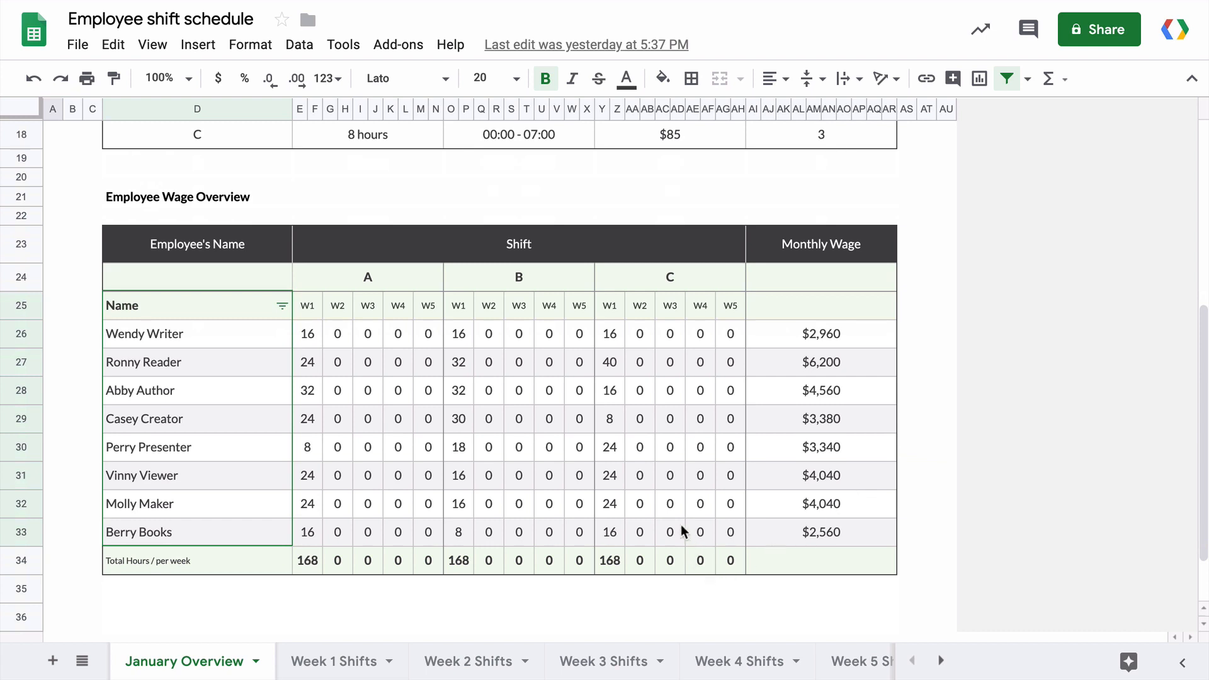
# Write the corner reference D21 in cell F21 beside the Employee Wage Overview title.
pyautogui.click(193, 189)
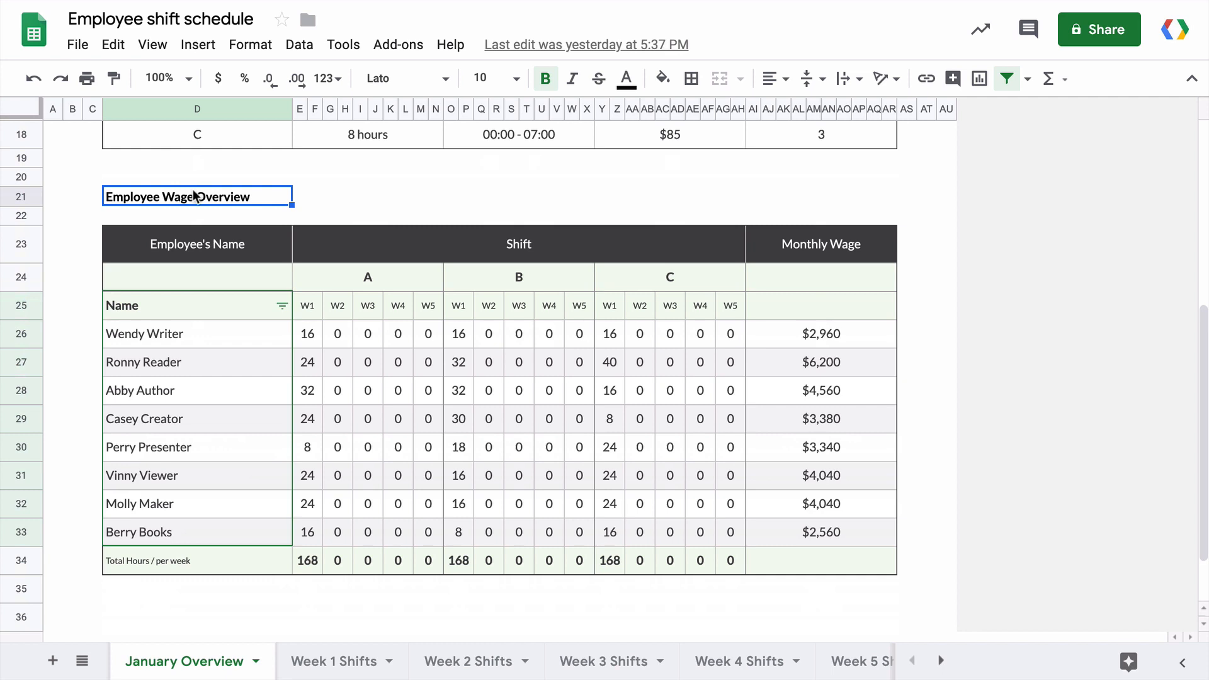
pyautogui.click(211, 108)
pyautogui.click(211, 194)
pyautogui.click(24, 196)
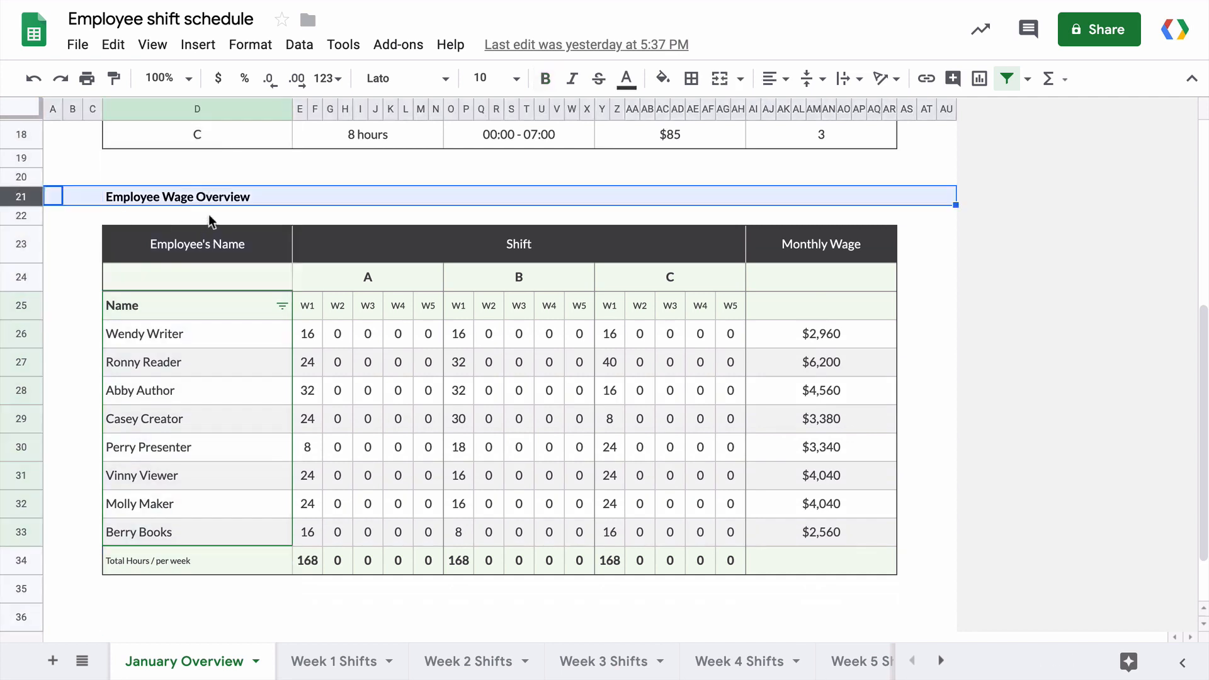
pyautogui.click(222, 202)
pyautogui.click(314, 196)
pyautogui.write('D21')
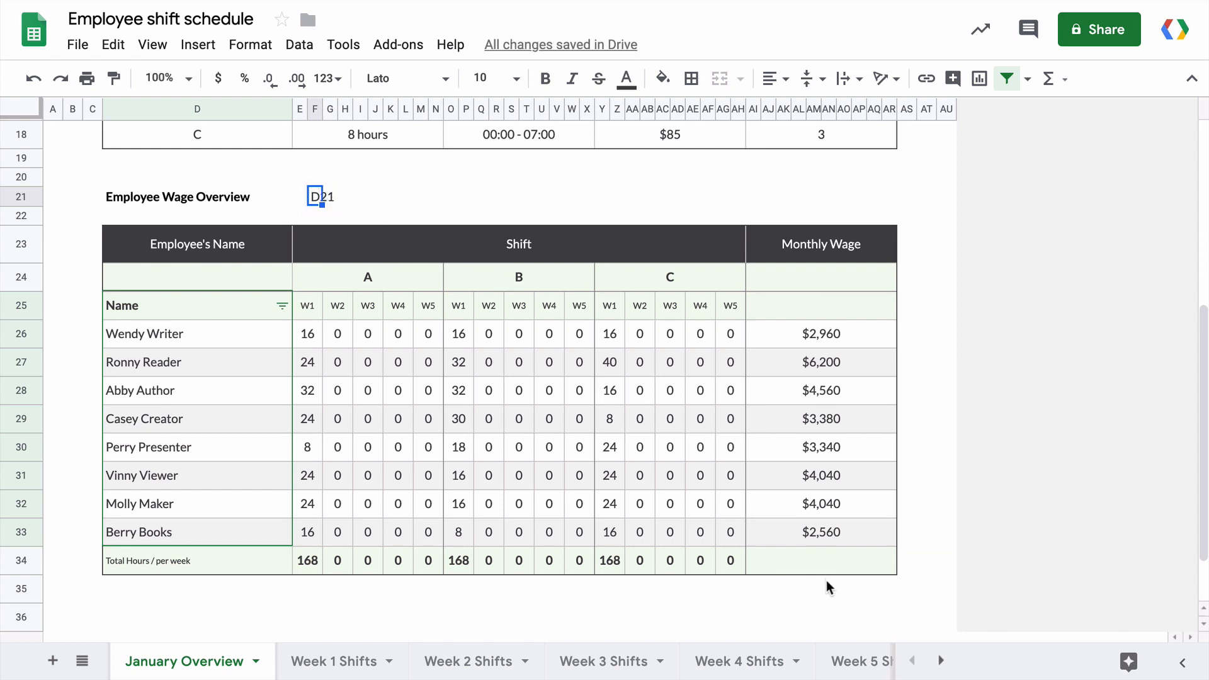
# Enter AI34 in the wage table's bottom-right cell AI34.
pyautogui.click(822, 562)
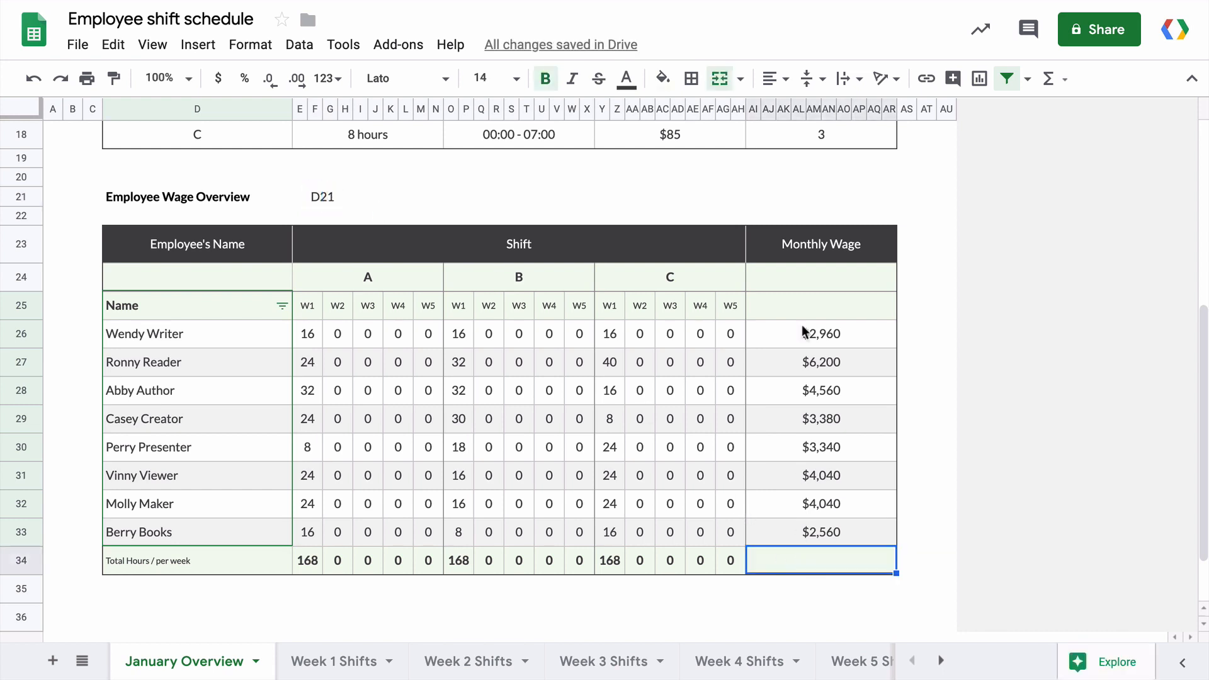
pyautogui.click(753, 108)
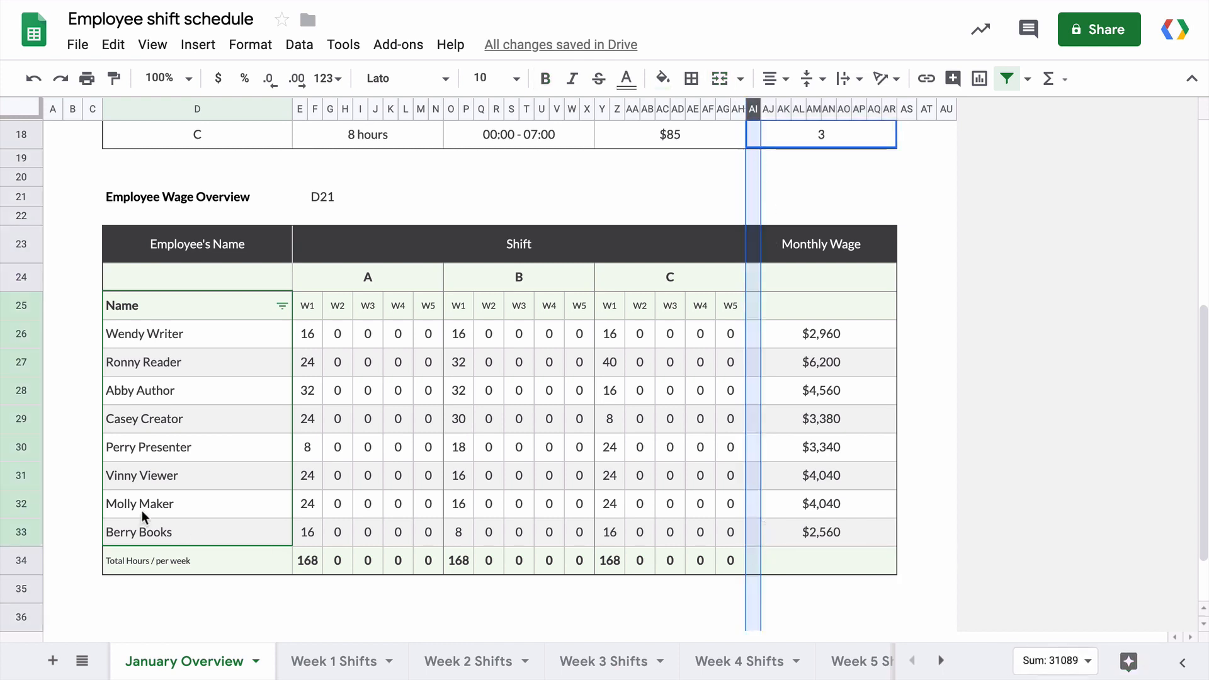
pyautogui.click(22, 564)
pyautogui.click(812, 556)
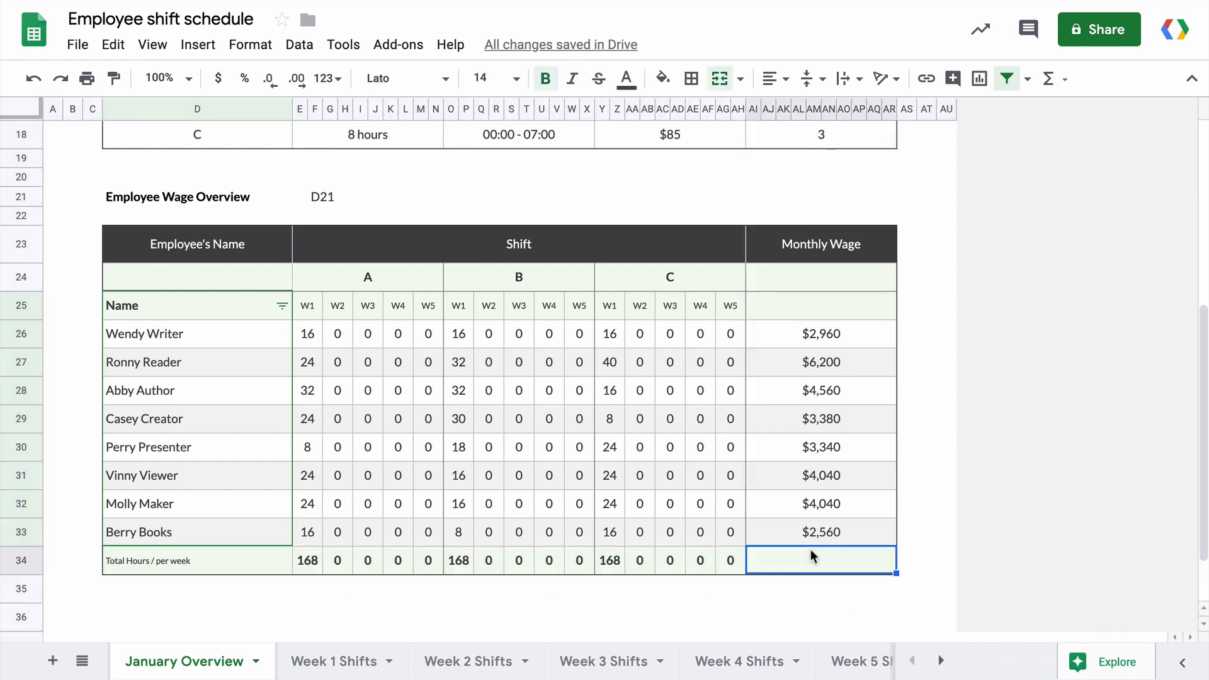
pyautogui.write('AI34')
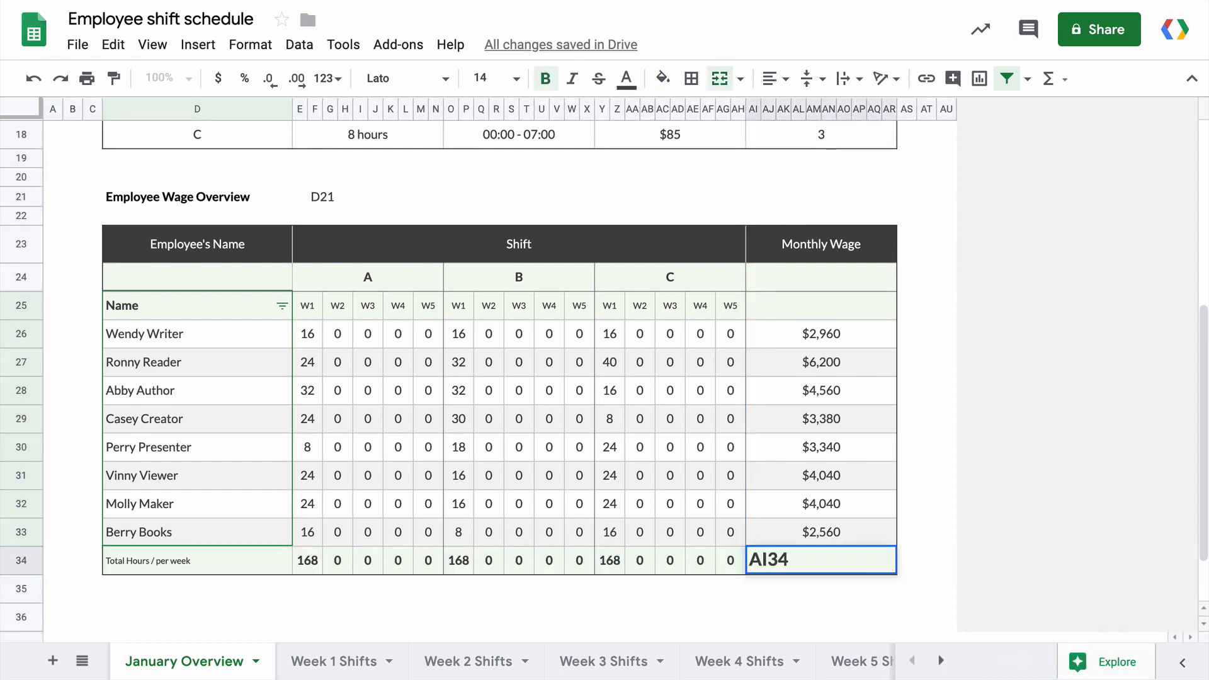
pyautogui.press('Return')
# Select the table D21:AI34 and write the range D21:AI34 in an empty cell below it.
pyautogui.moveTo(252, 197); pyautogui.dragTo(894, 542)
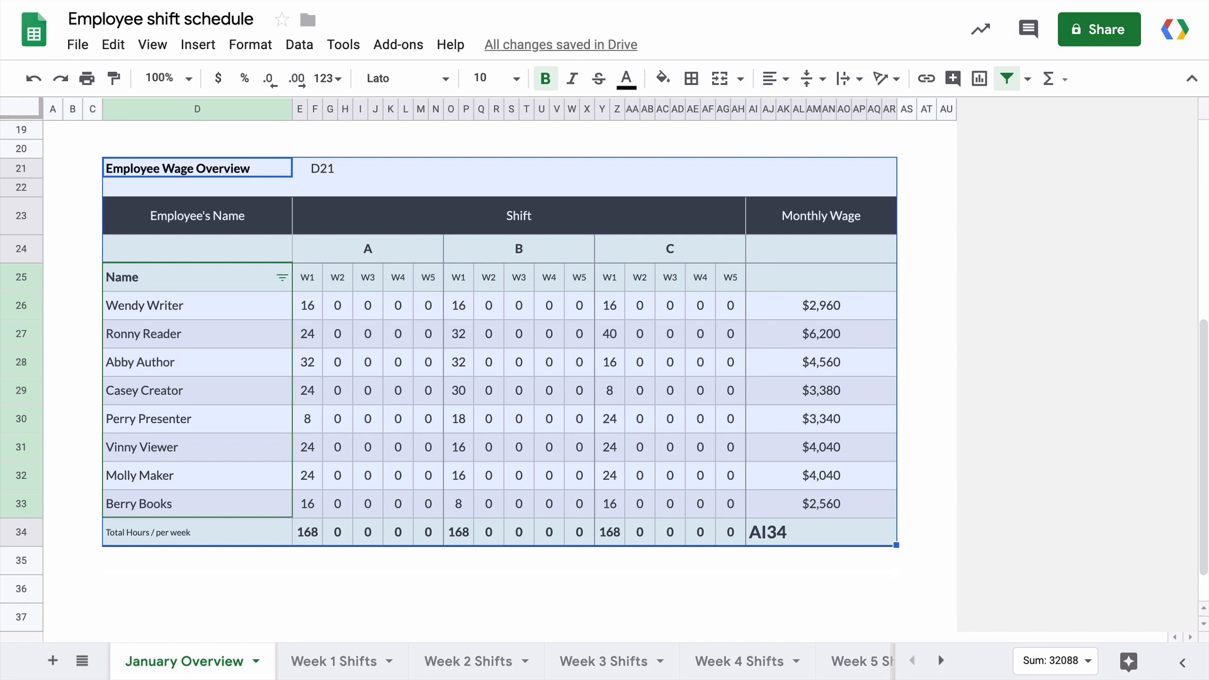
pyautogui.click(571, 589)
pyautogui.write('D21:AI')
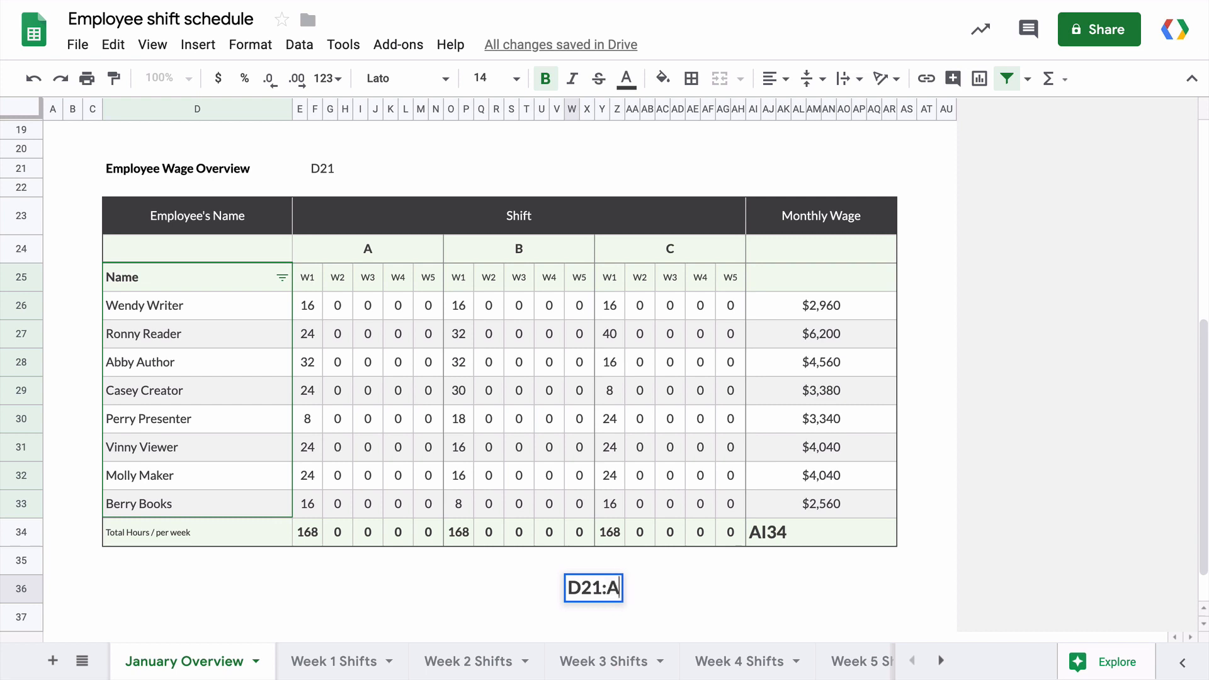
pyautogui.write('34')
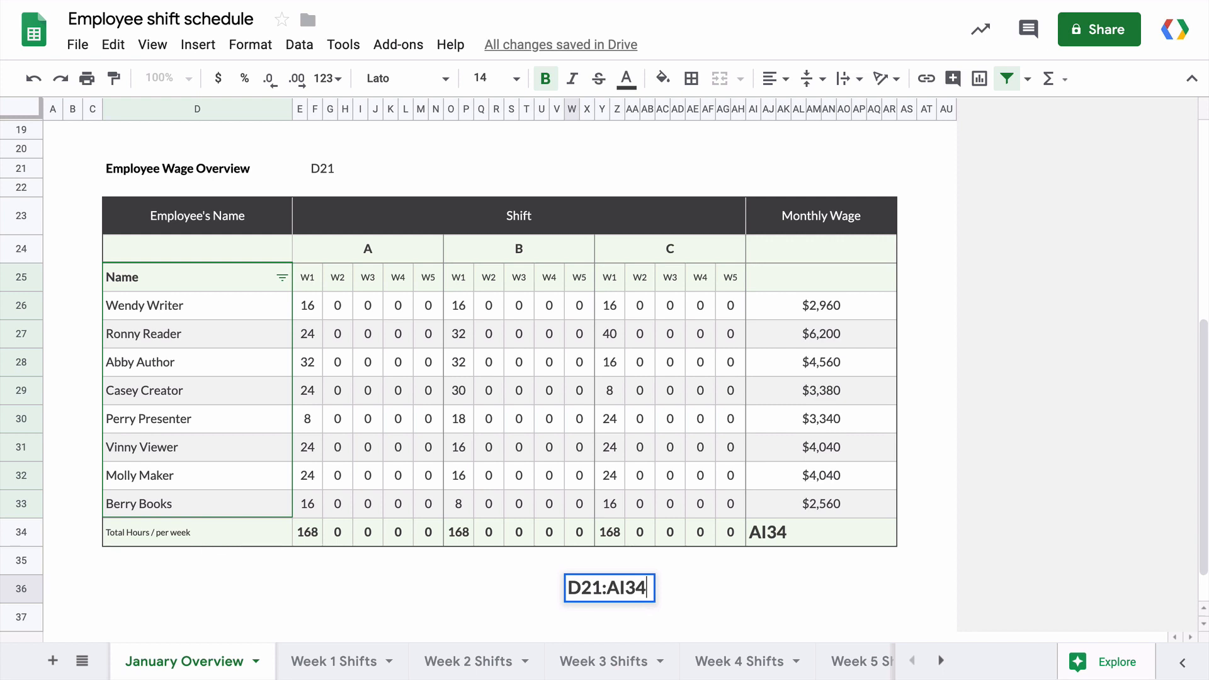
pyautogui.scroll(6, 480, 332)
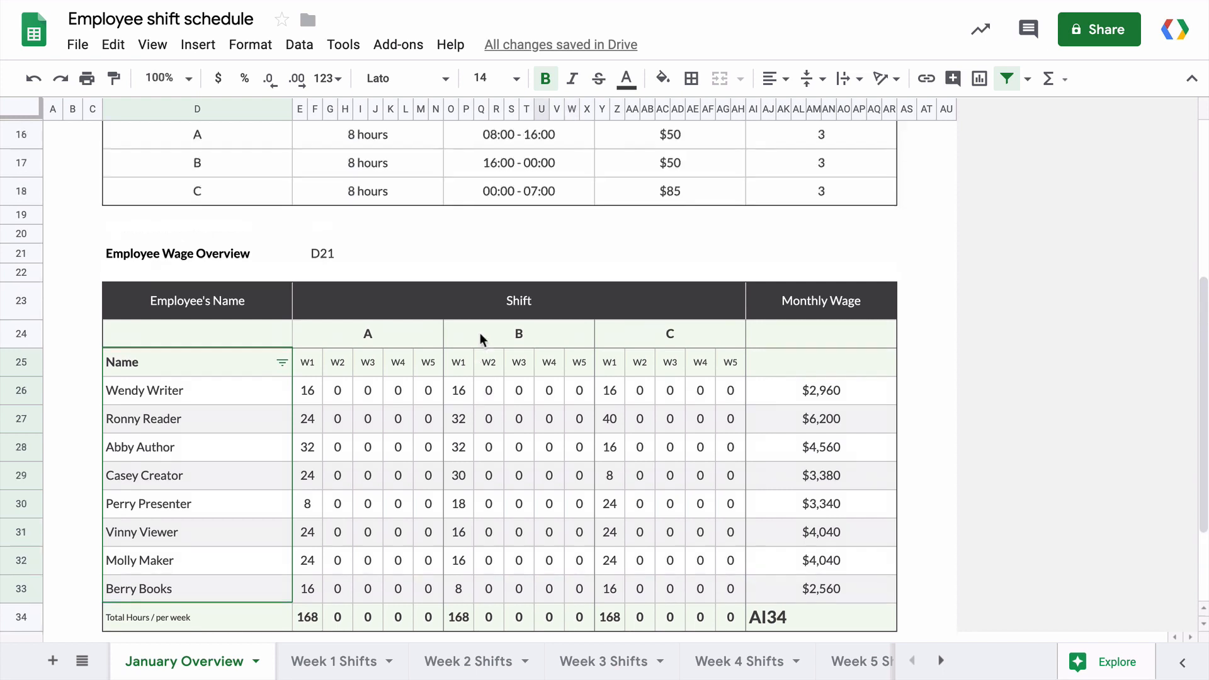
# Try the column range A:A in cell C2, then undo it.
pyautogui.click(50, 106)
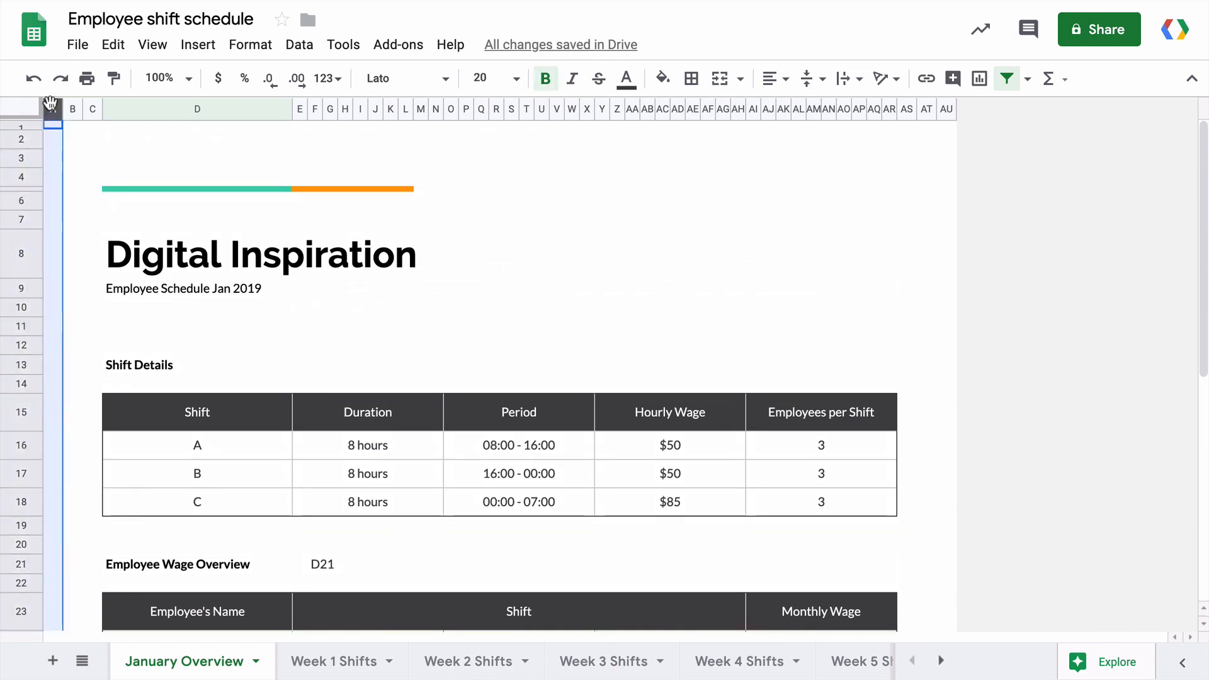
pyautogui.click(92, 137)
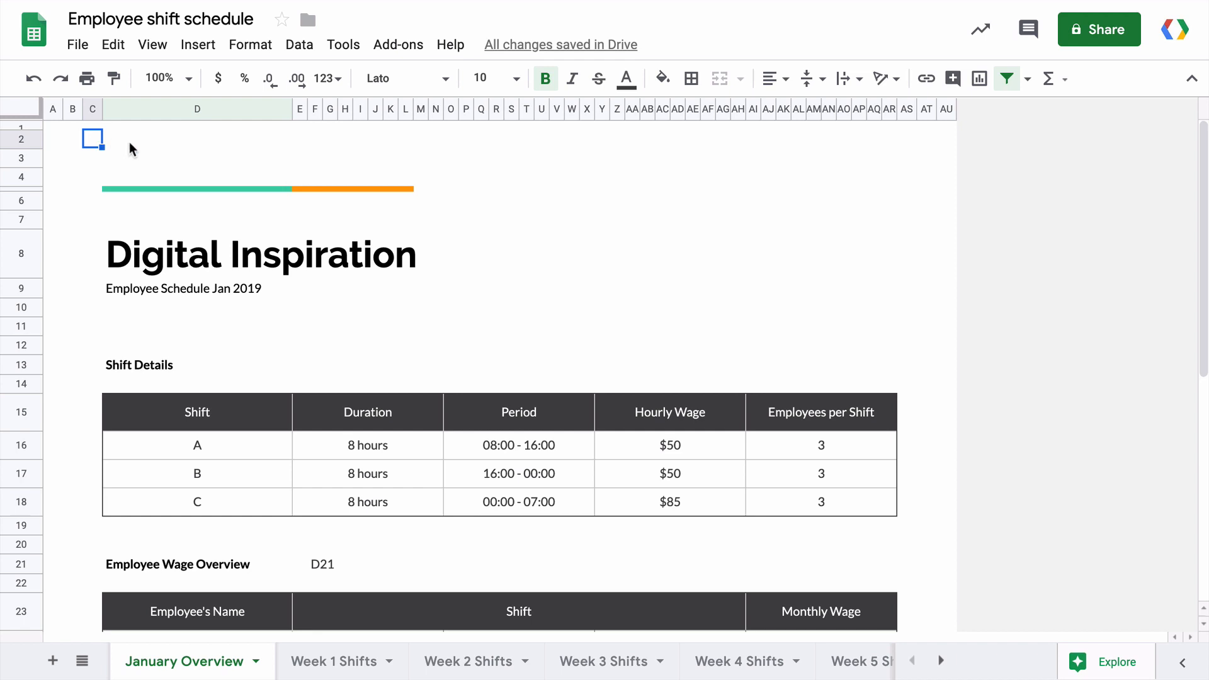
pyautogui.write('A:A')
pyautogui.press('Return')
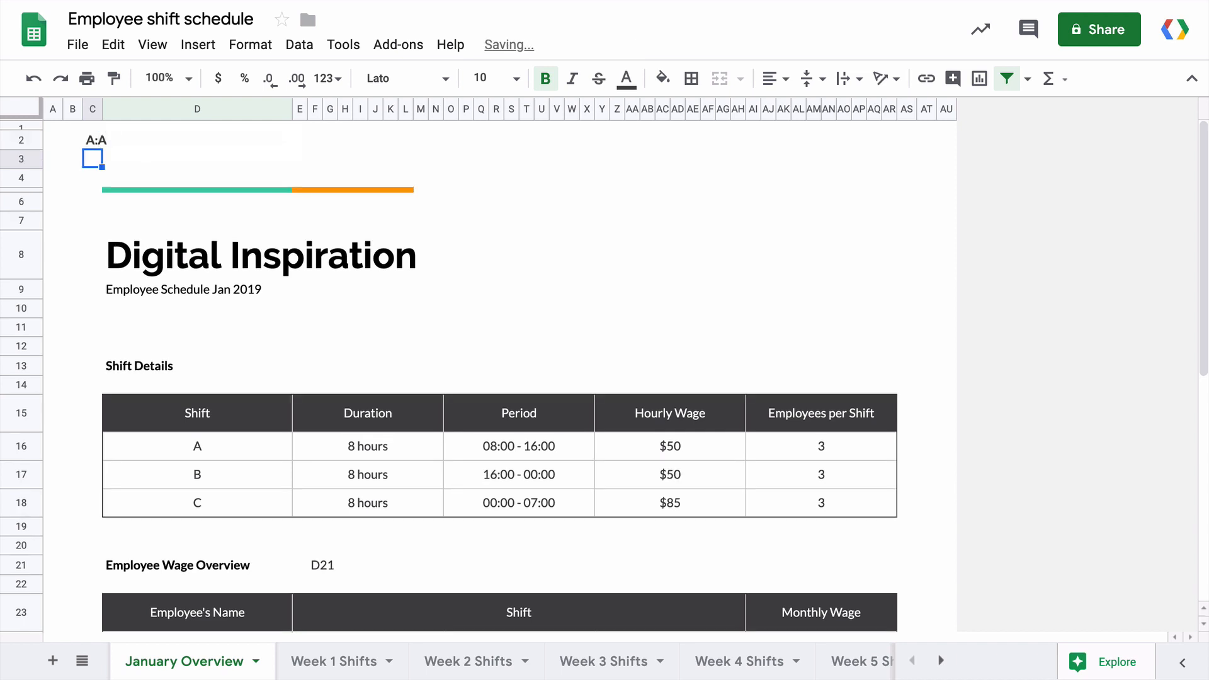
pyautogui.hotkey('ctrl', 'z')
# Try the row range 1:2 in D3, then leave the open-ended range D4:D in D4.
pyautogui.moveTo(24, 127); pyautogui.dragTo(24, 139)
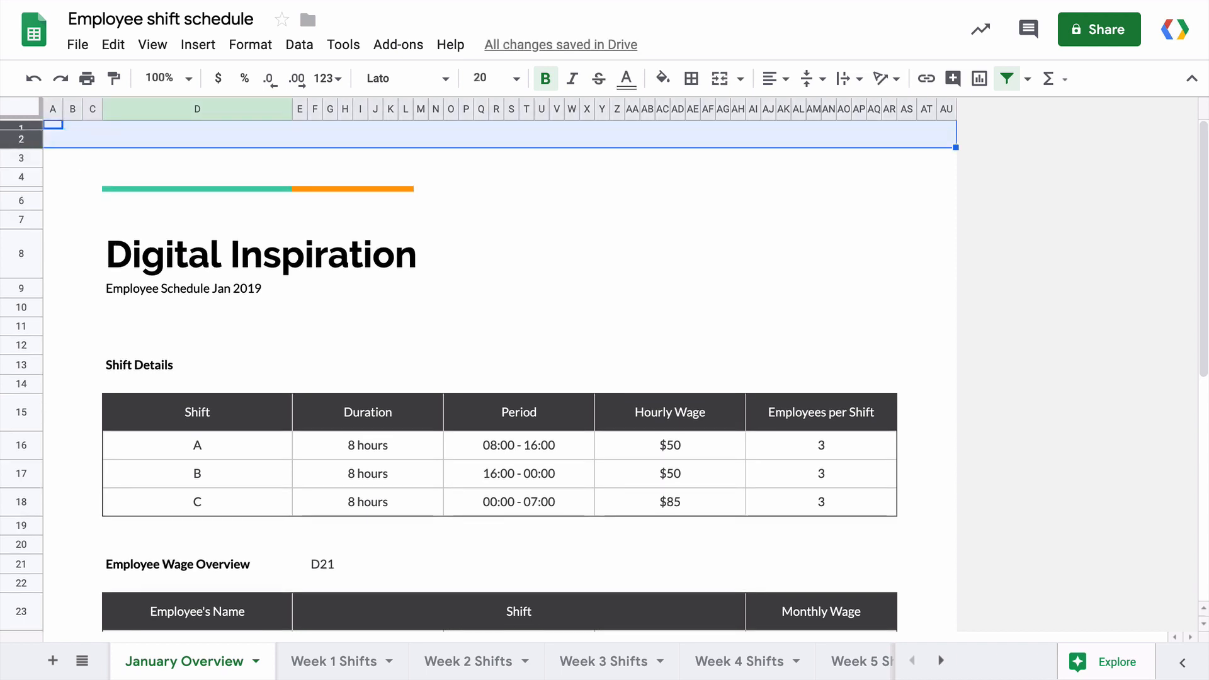
pyautogui.click(197, 158)
pyautogui.write('1:2')
pyautogui.press('Tab')
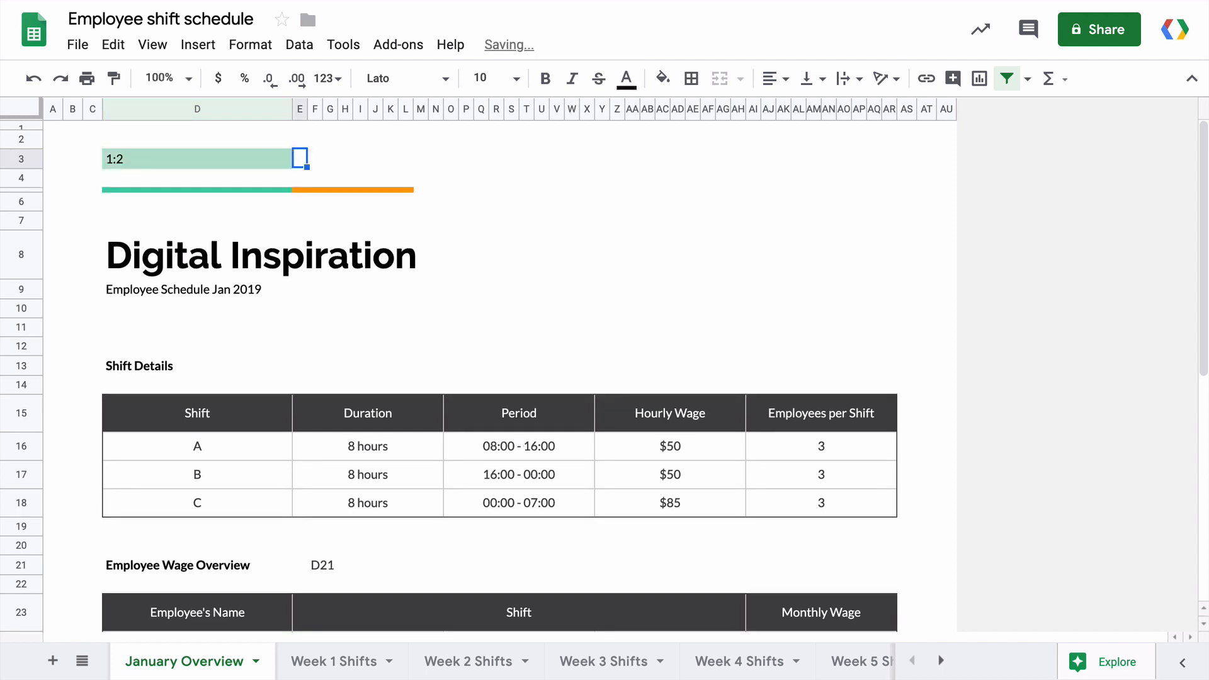
pyautogui.click(197, 158)
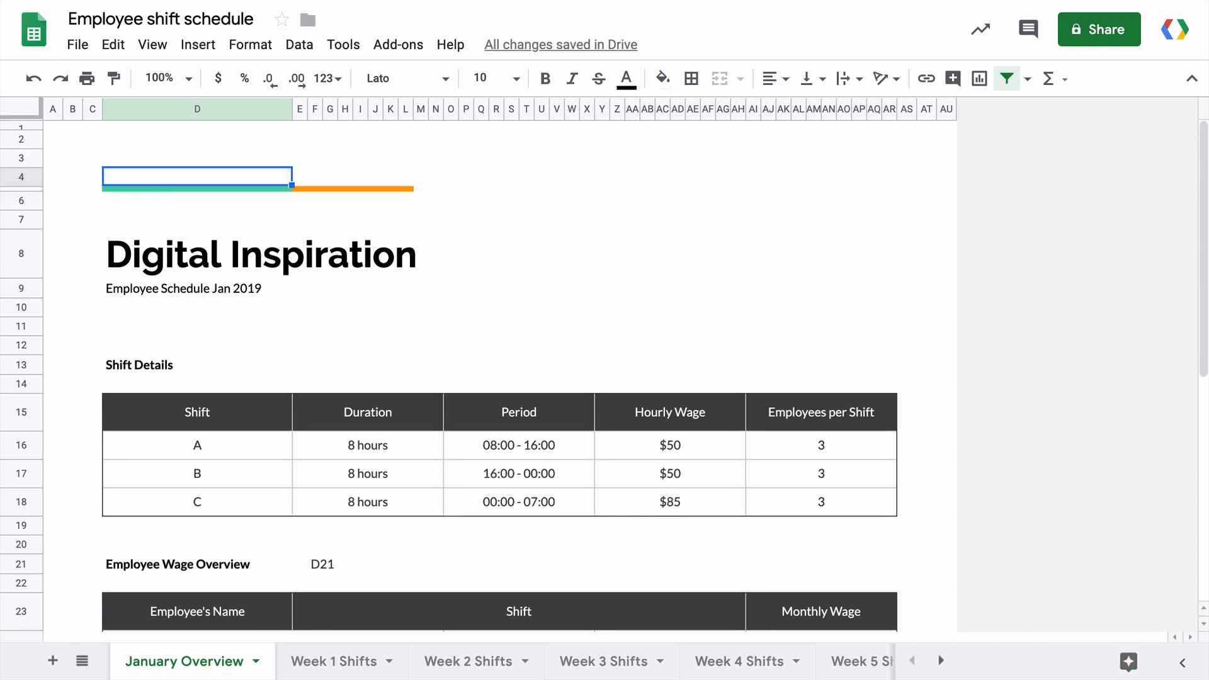
pyautogui.write('D4:D')
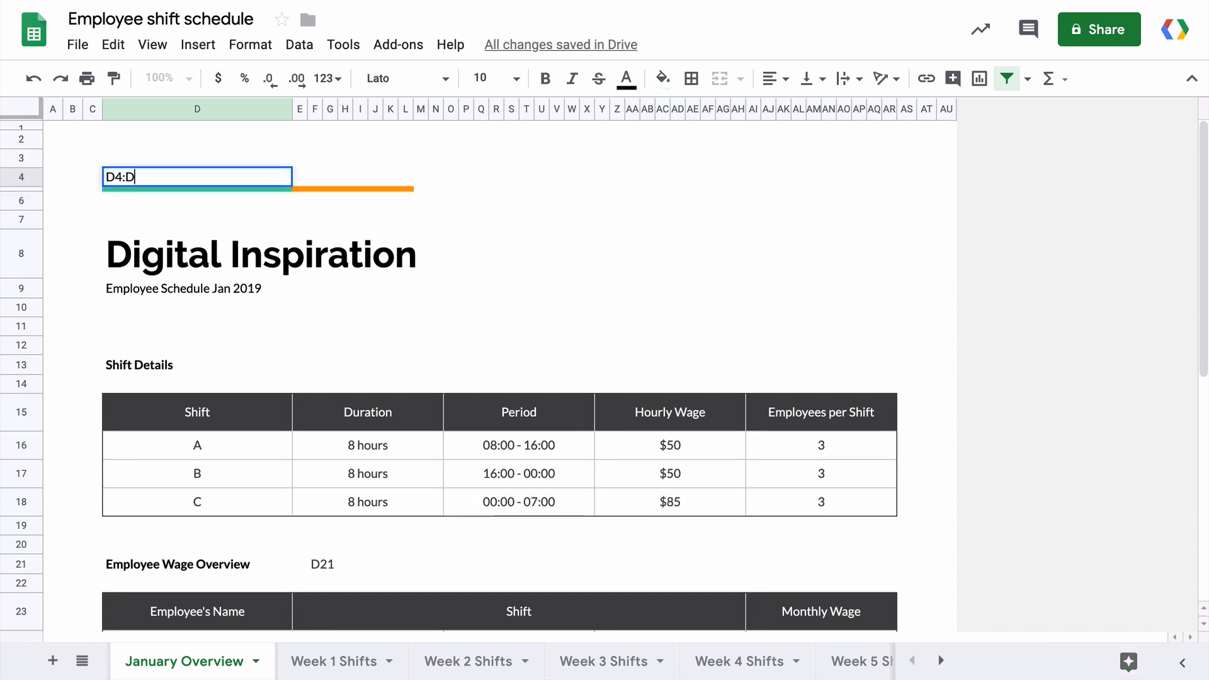
pyautogui.press('Return')
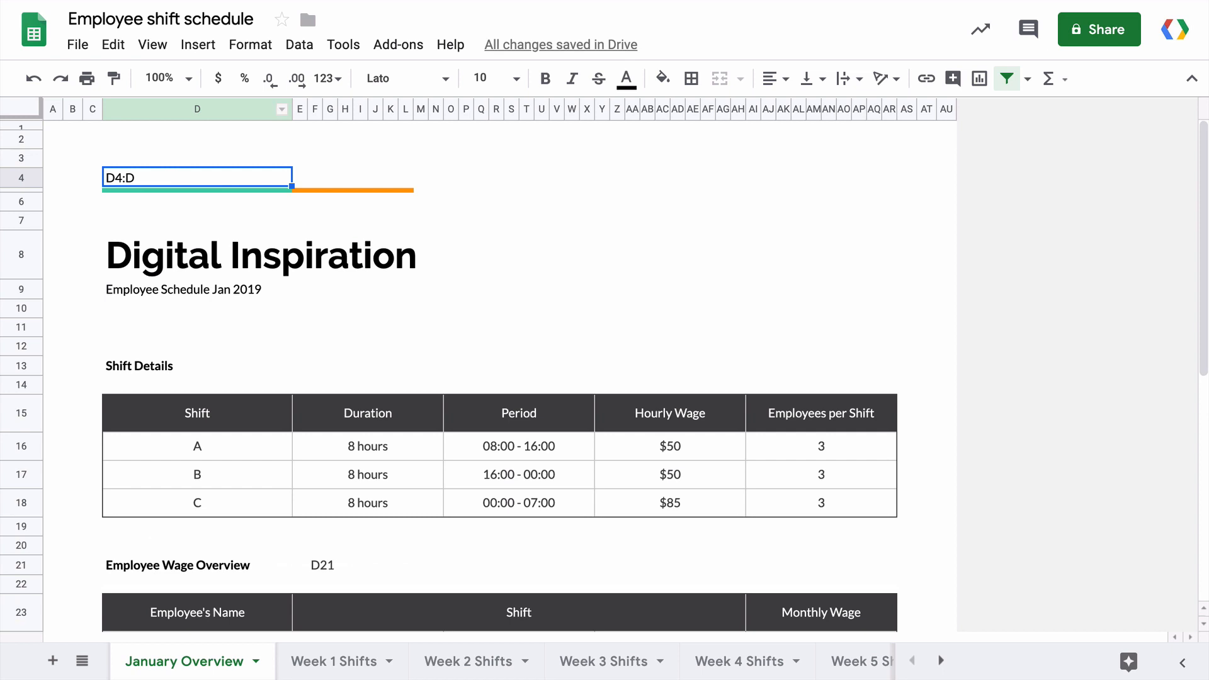
pyautogui.click(197, 109)
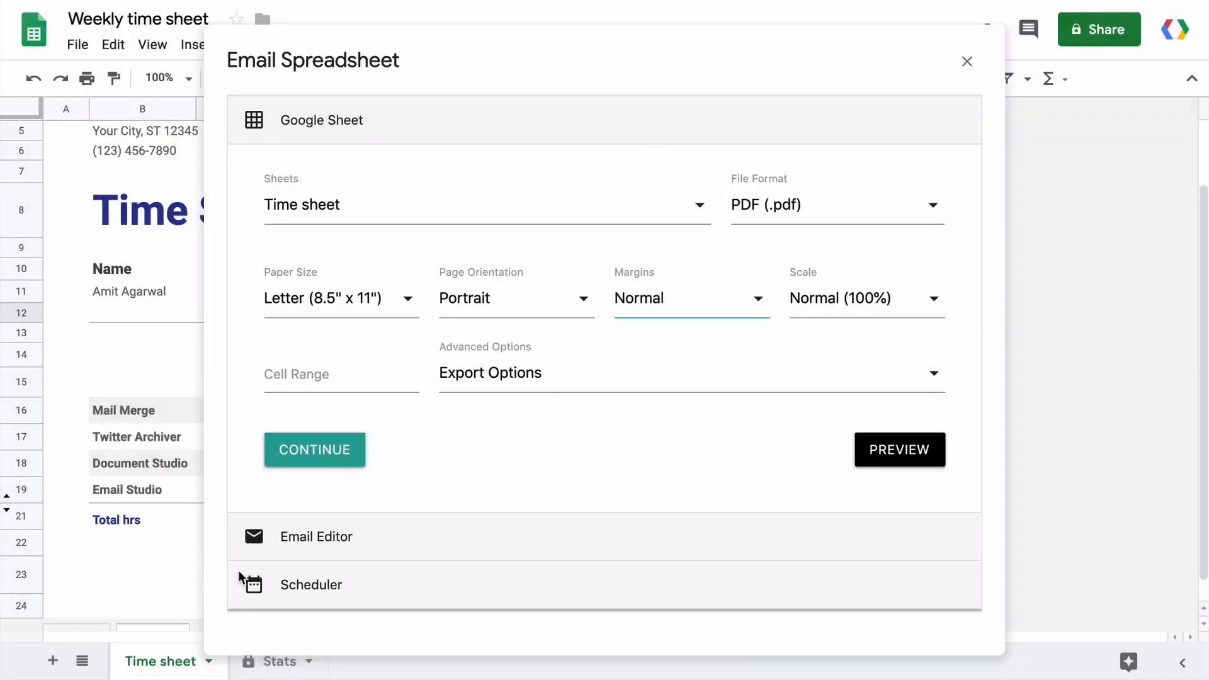
# Restrict the Time sheet PDF to cell range A10:I24 and preview the exported PDF.
pyautogui.click(356, 363)
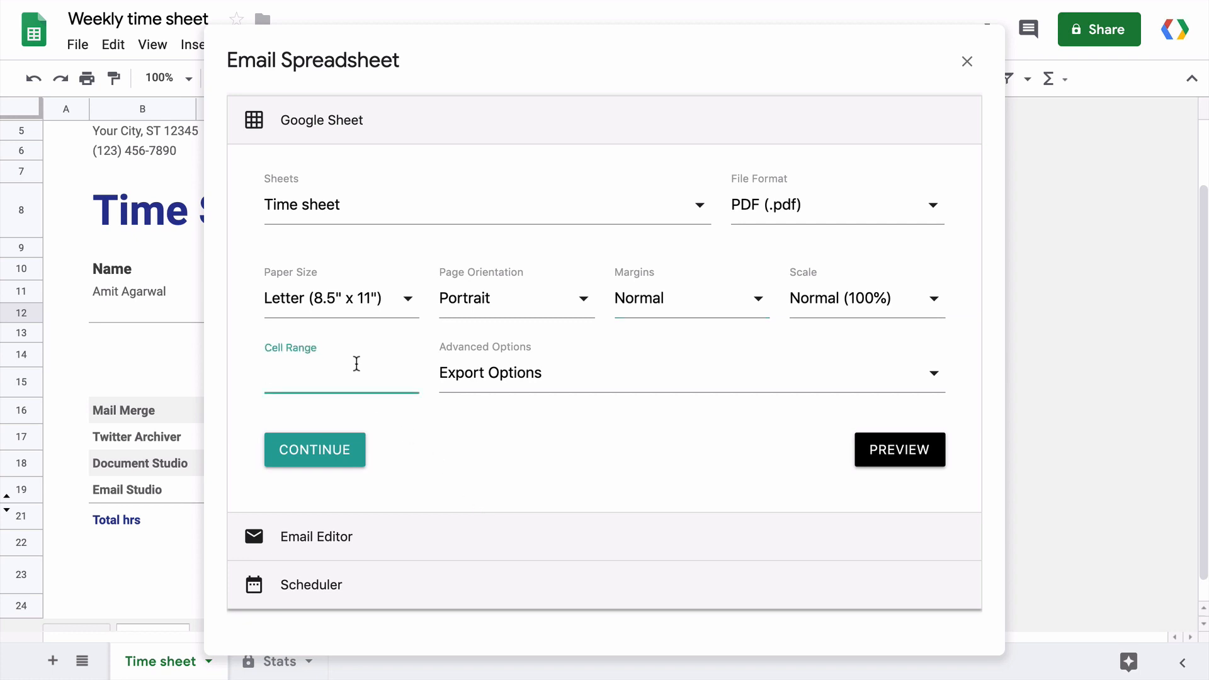
pyautogui.write('A10:I24')
pyautogui.click(737, 375)
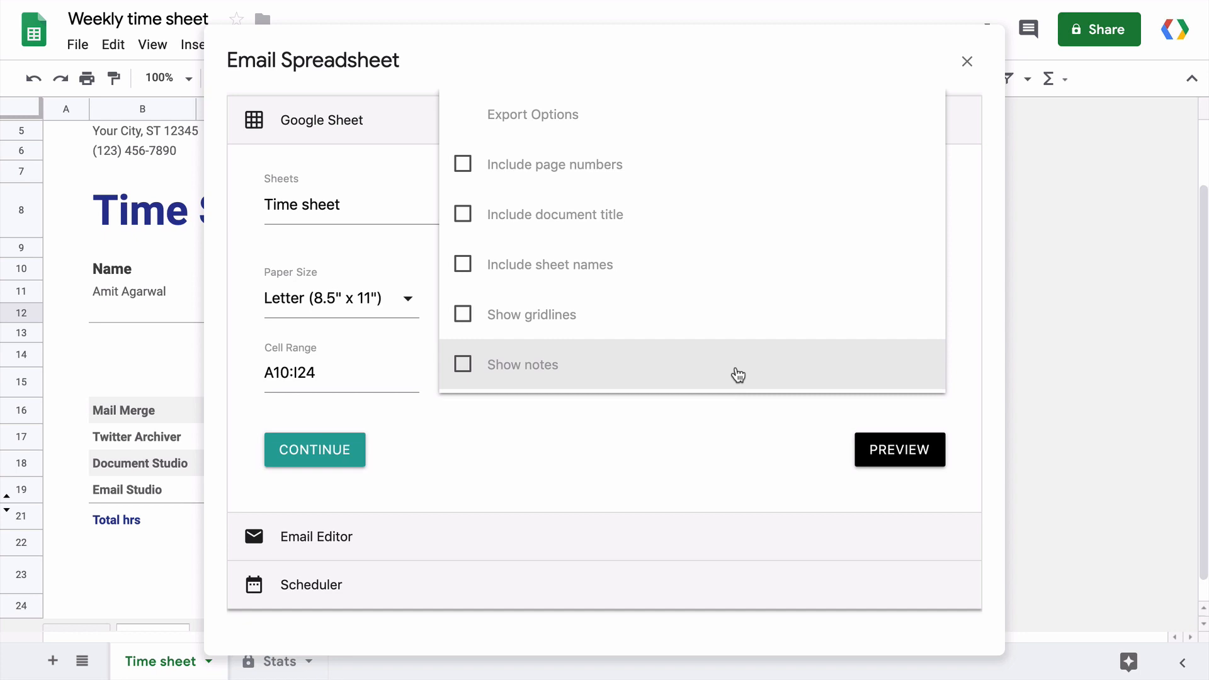
pyautogui.click(731, 452)
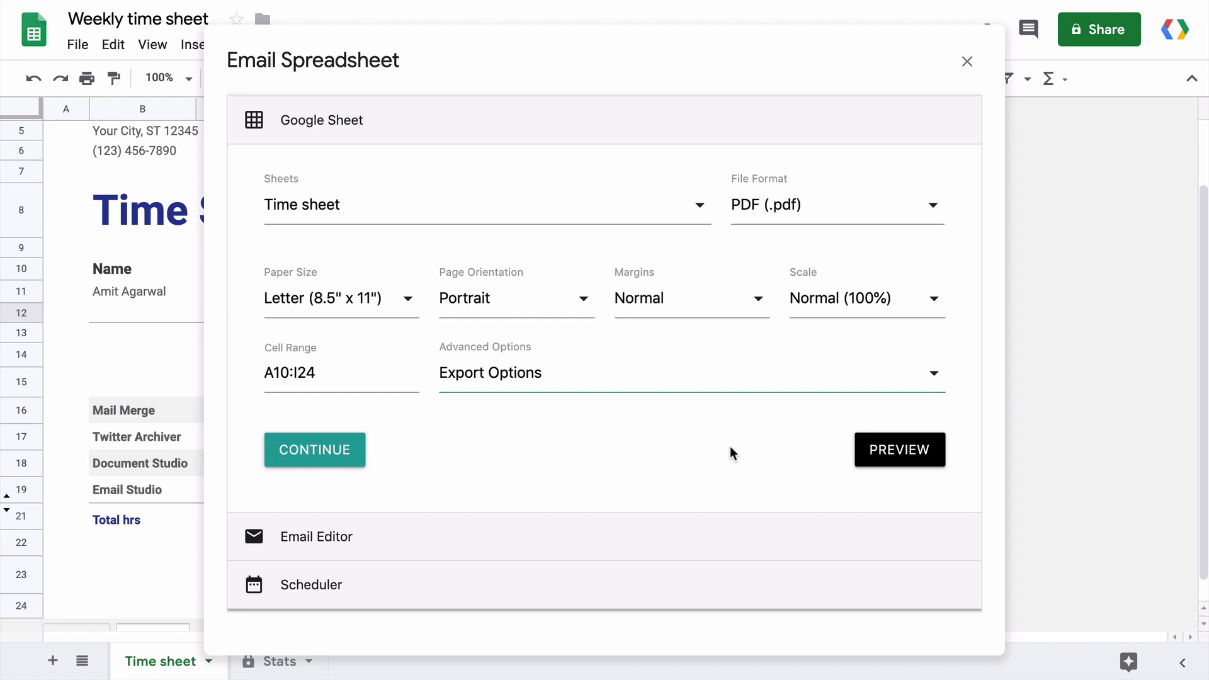
pyautogui.click(910, 451)
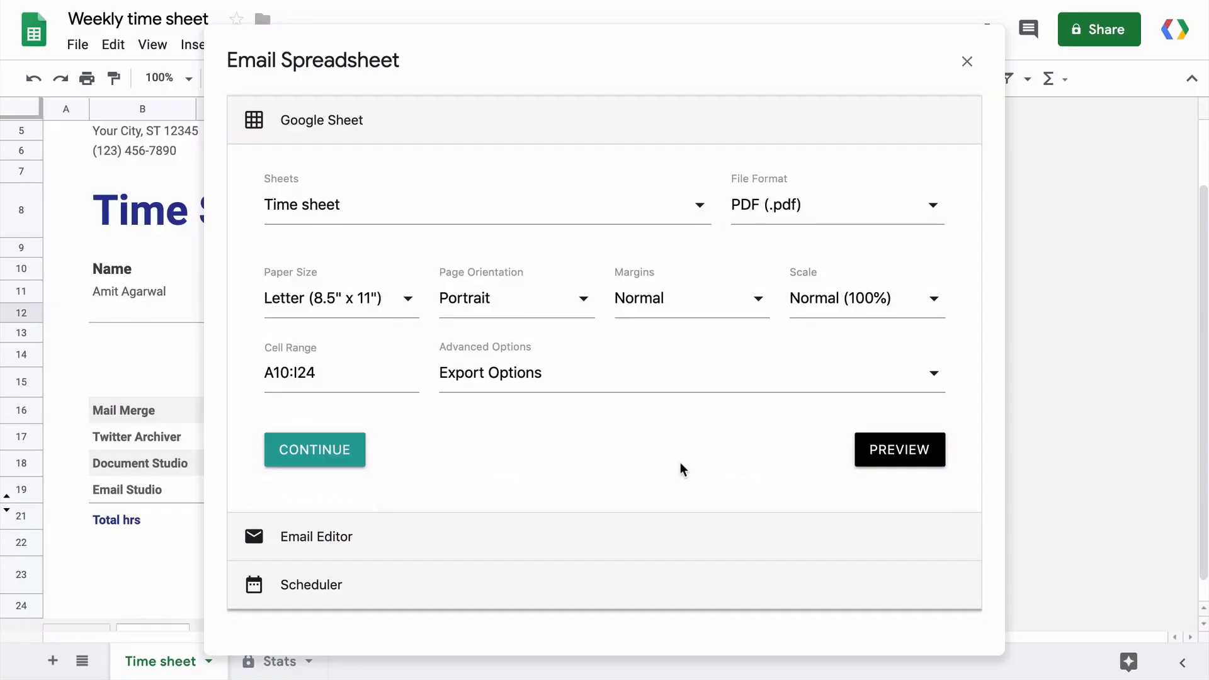
# Expand the Email Editor and enter the recipient's e-mail address in To.
pyautogui.click(658, 523)
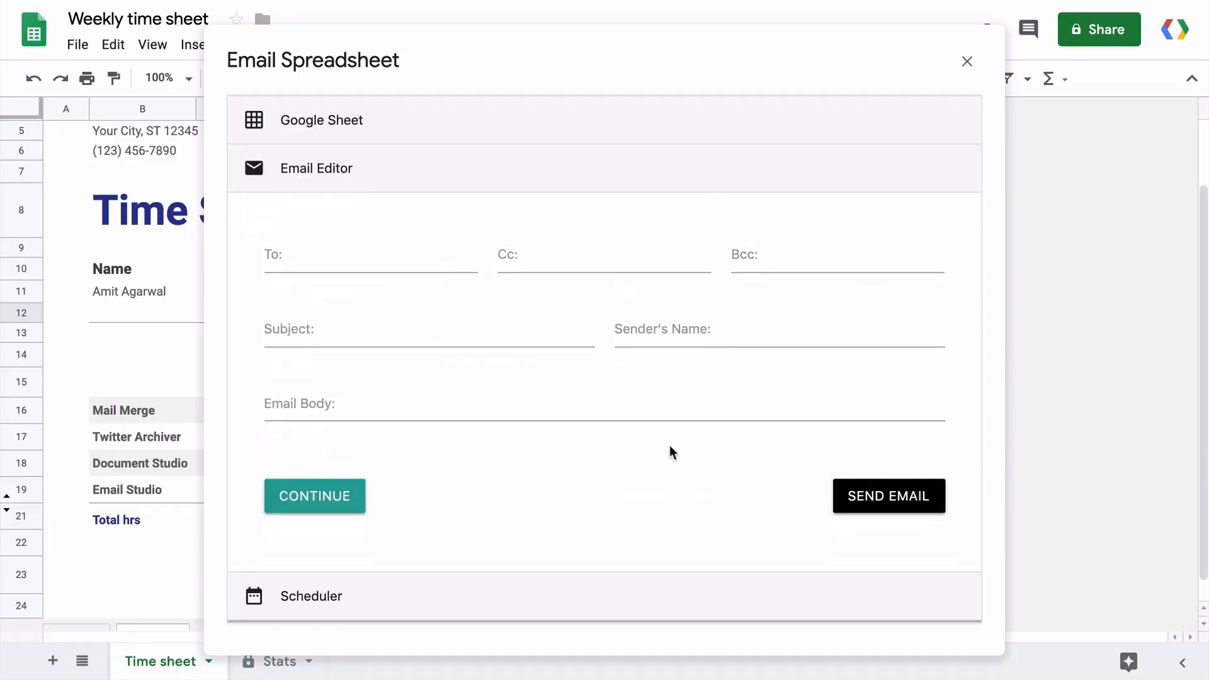
pyautogui.click(391, 259)
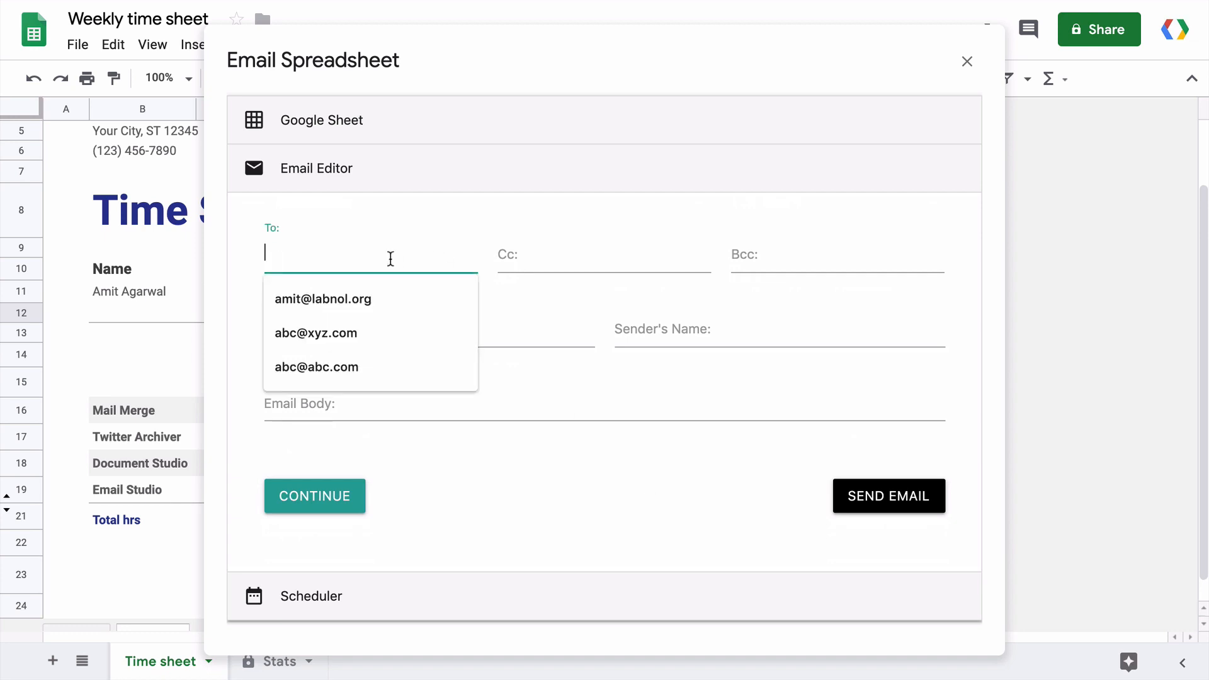
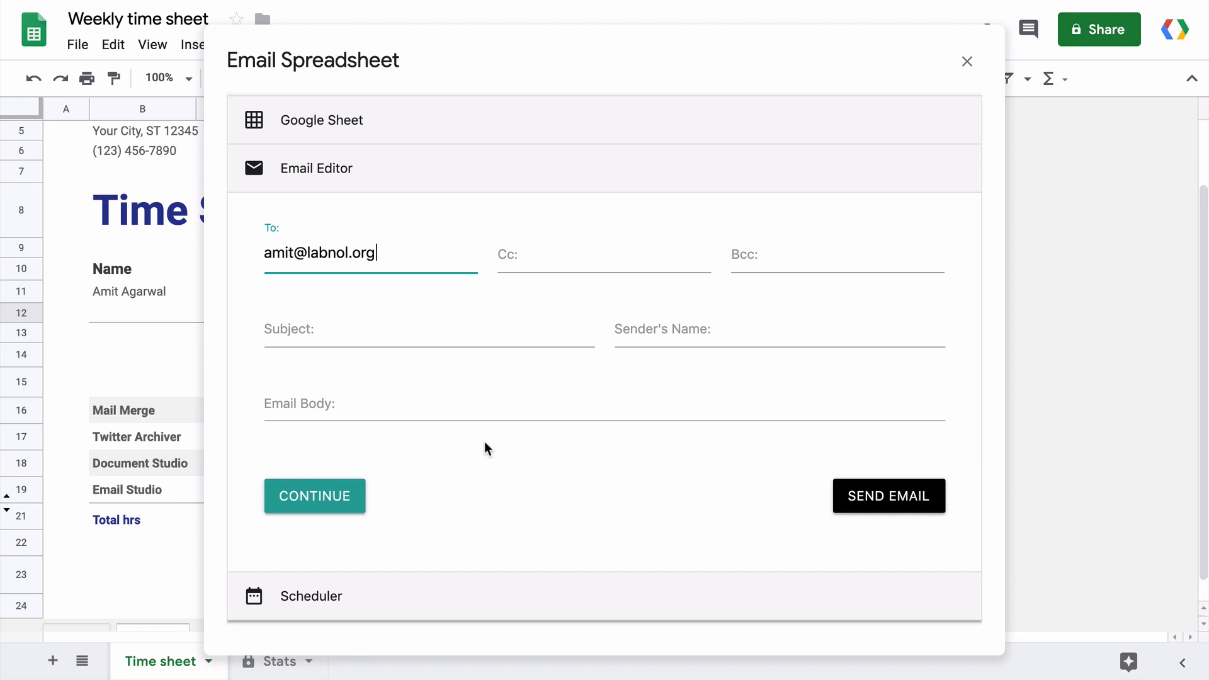
# Set the email subject to {{Time sheet!D11}}.
pyautogui.click(406, 335)
pyautogui.write('Timesheet')
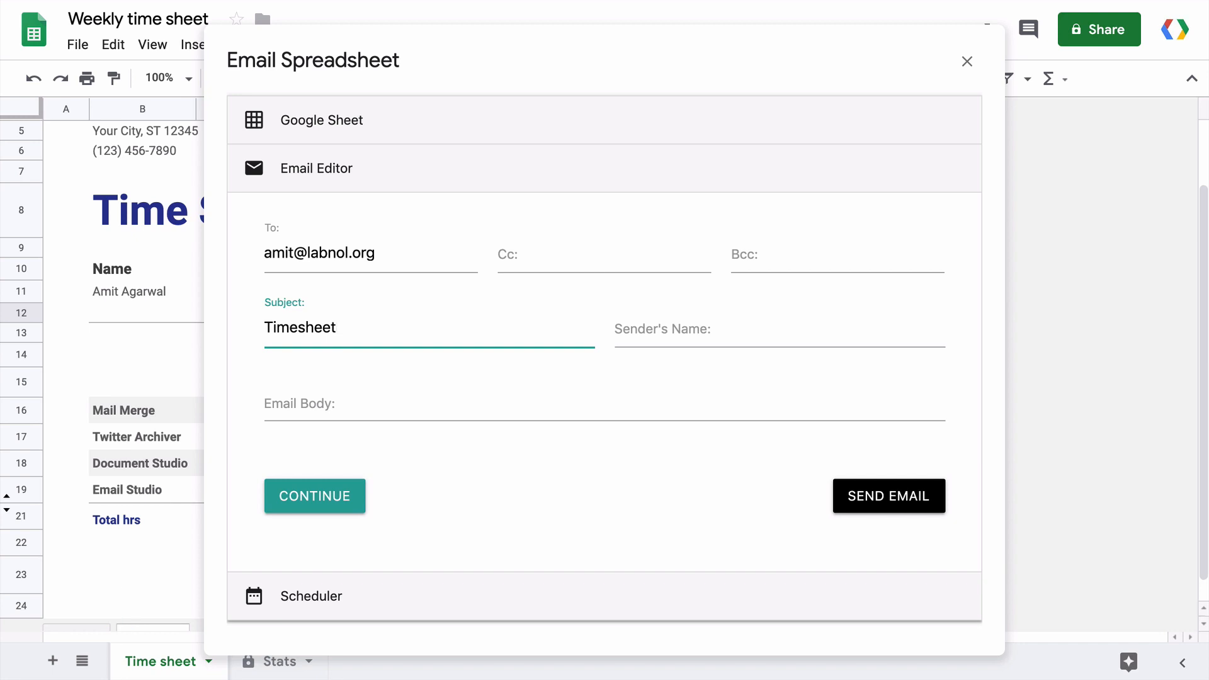
pyautogui.write('!D11}}')
pyautogui.press('Home')
pyautogui.write('{{')
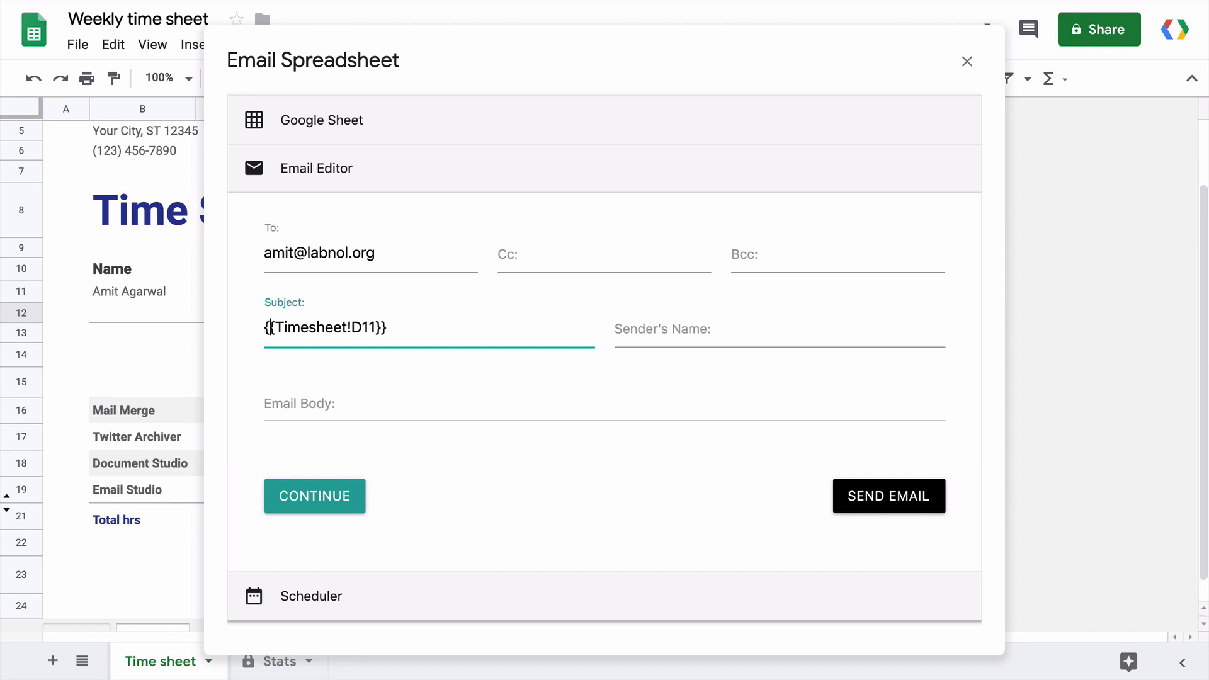
pyautogui.click(311, 327)
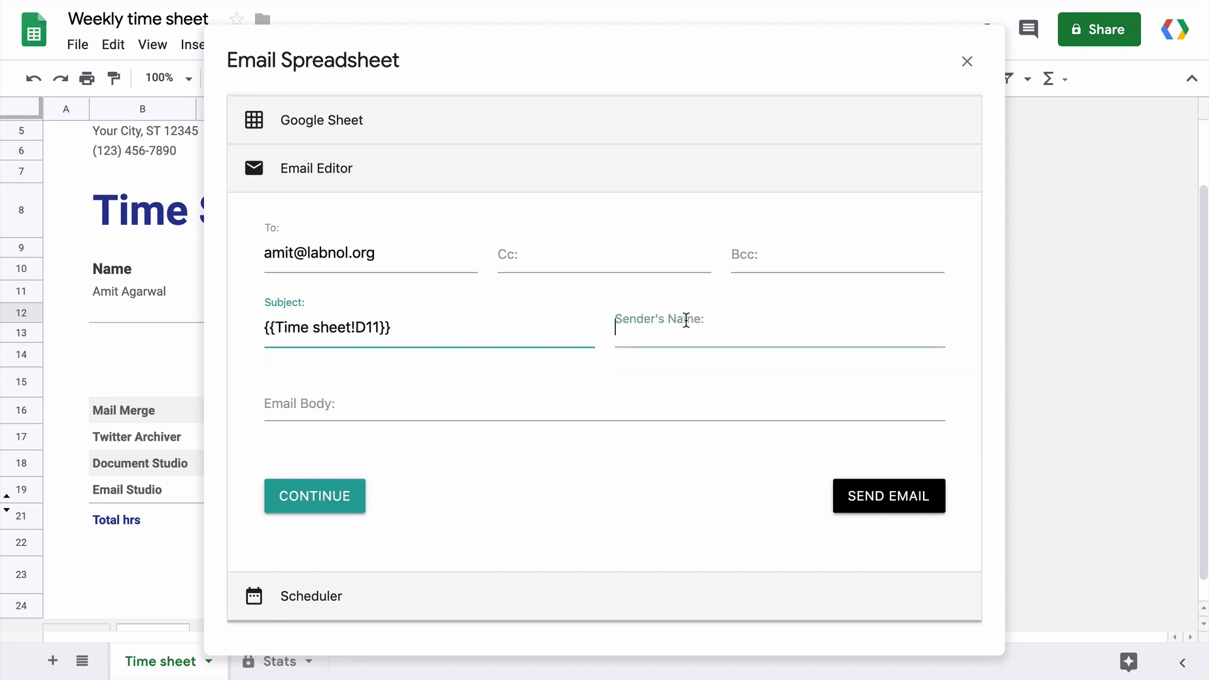
# Fill in the sender's name and begin the email body.
pyautogui.click(686, 320)
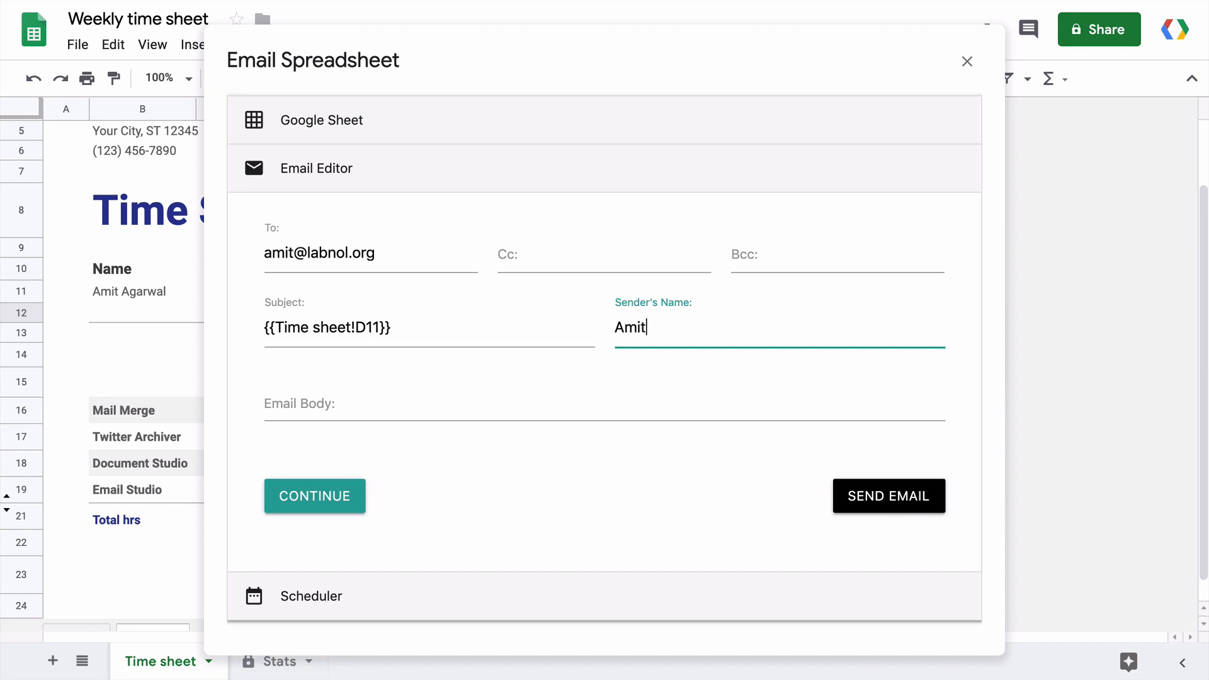
pyautogui.click(577, 396)
# Write 'Hello,', 'Here's the timesheet for {{Time sheet!D11}}' and a {{Time sheet!B8:I24}} line in the body.
pyautogui.write('Hello,')
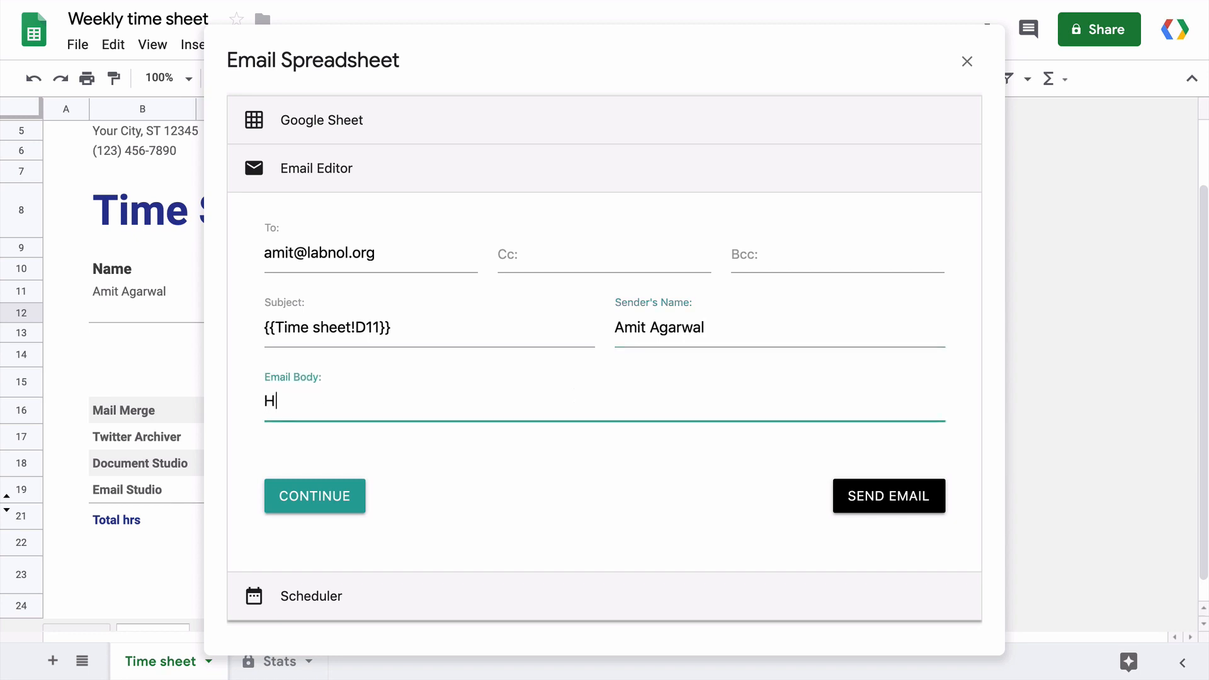
pyautogui.press('Return')
pyautogui.press('Return')
pyautogui.write("Here's the timesheet for")
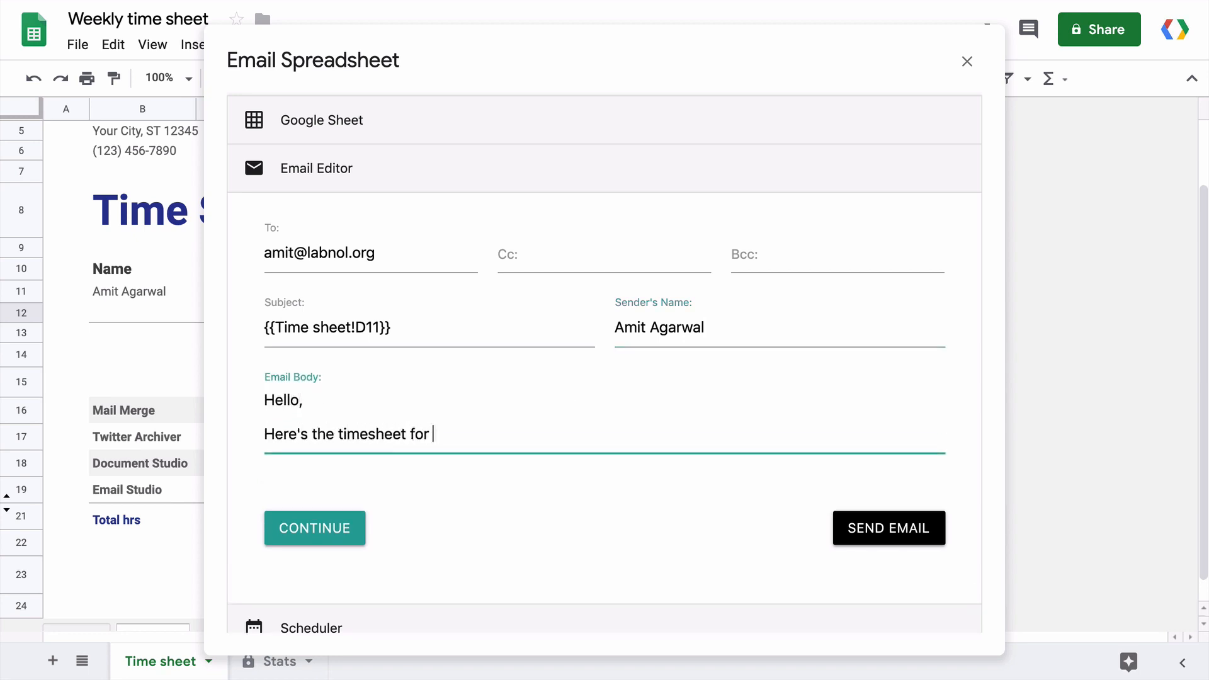
pyautogui.write(' {{Time sheet!D11}}')
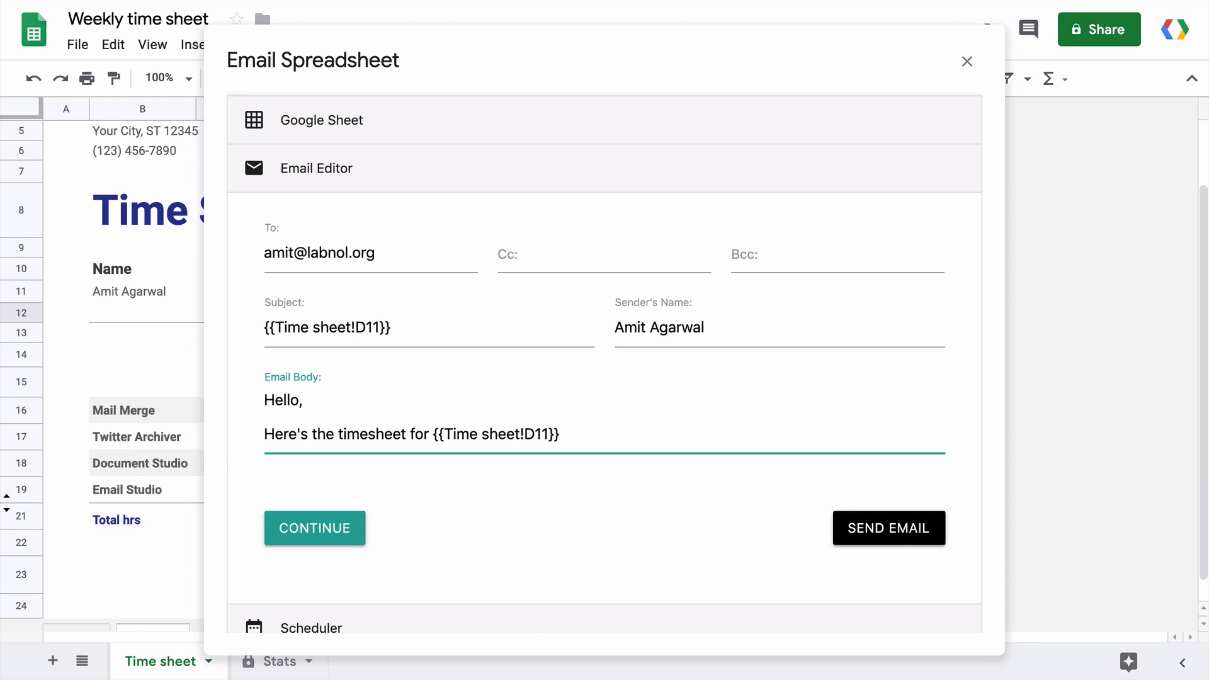
pyautogui.press('Return')
pyautogui.write('Time')
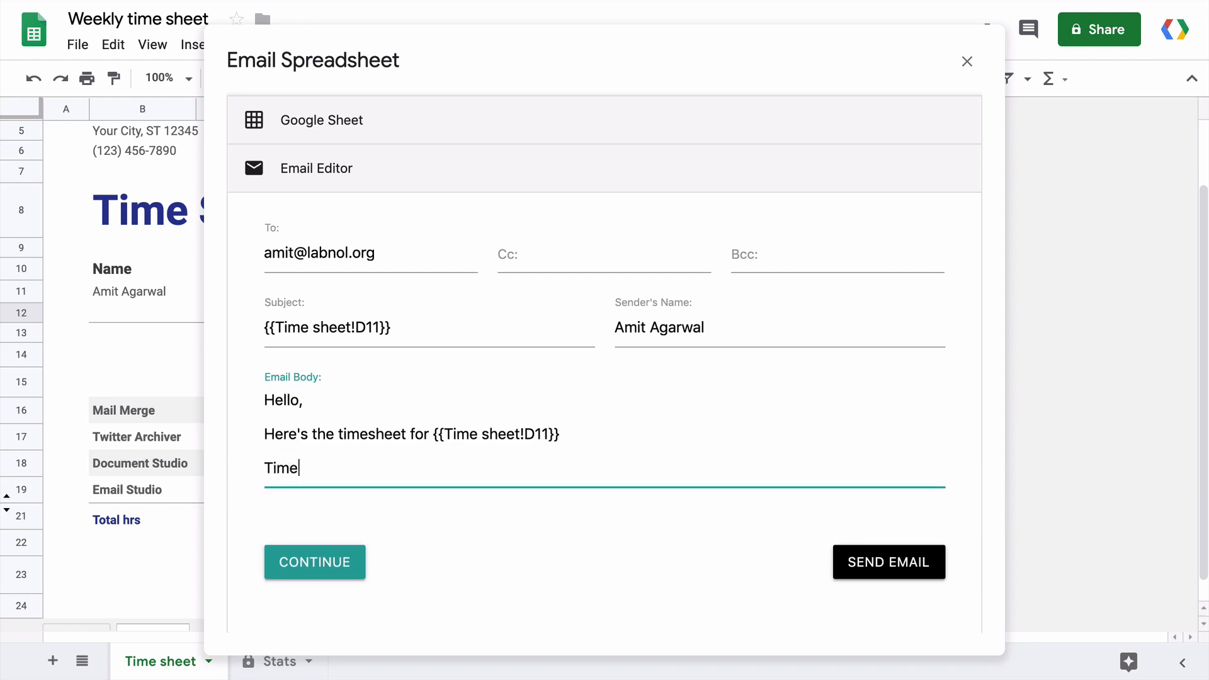
pyautogui.write(' sheet!B8:I24')
pyautogui.press('Home')
pyautogui.write('{{')
pyautogui.press('End')
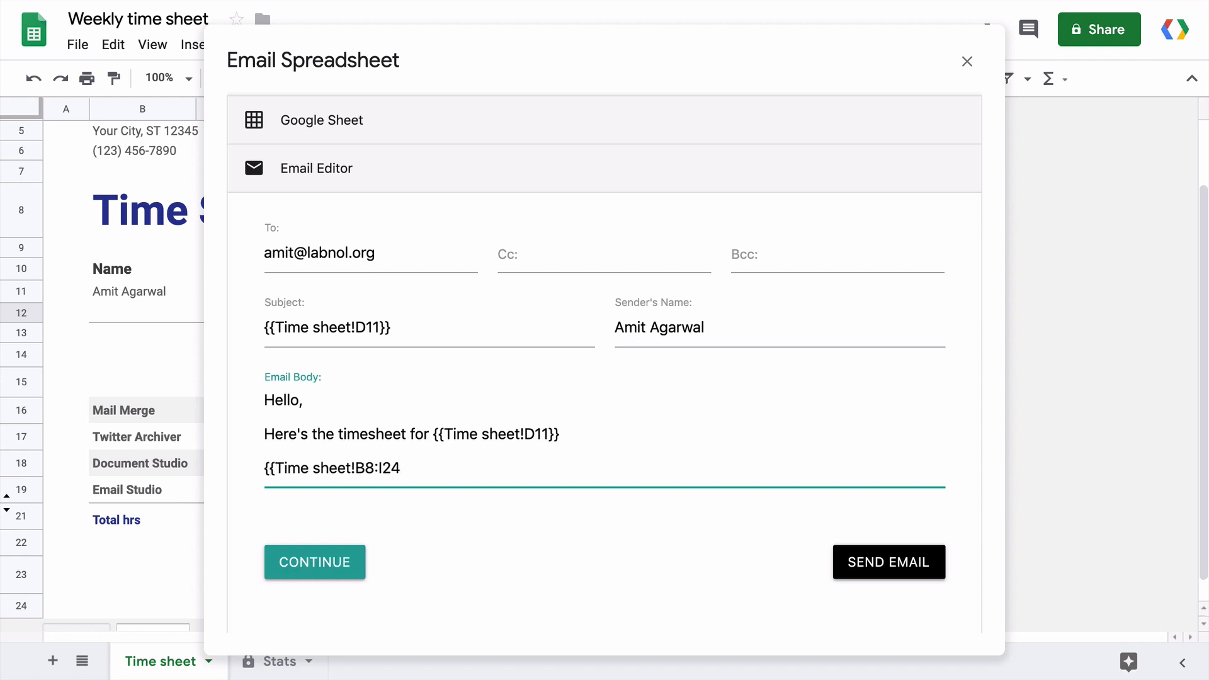
pyautogui.write('}}')
# Wrap the word 'timesheet' in <b></b> tags and send the email.
pyautogui.doubleClick(354, 430)
pyautogui.press('Left')
pyautogui.write('<b>')
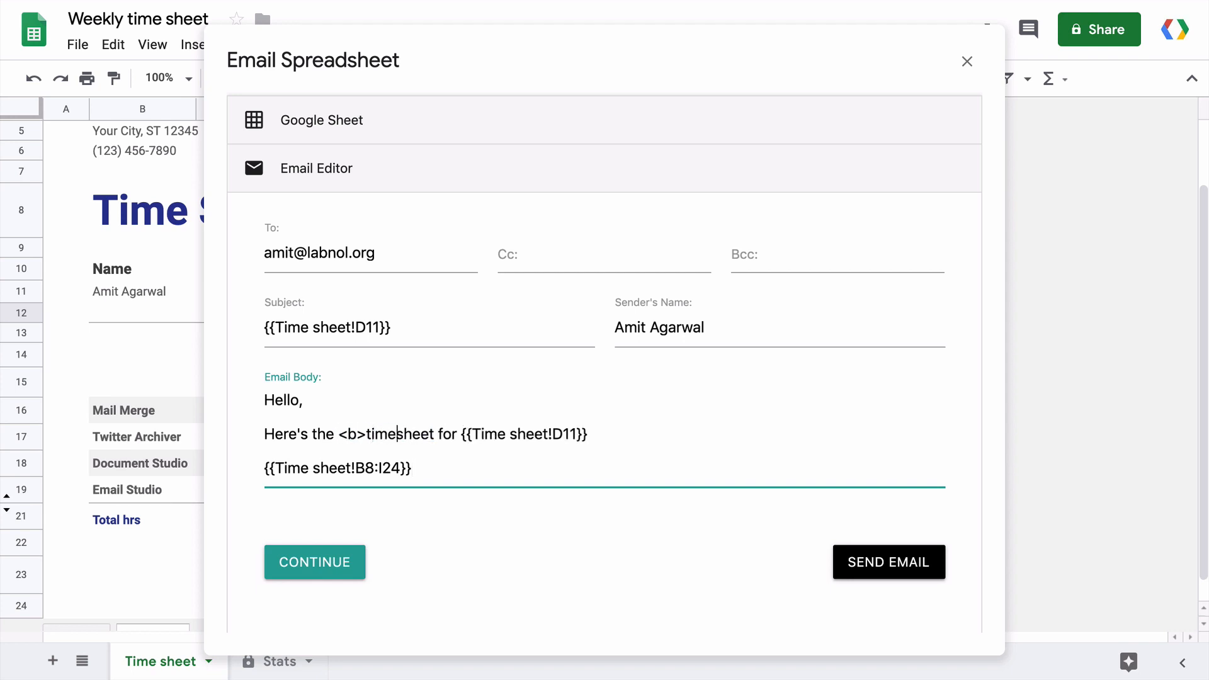
pyautogui.write('</b>')
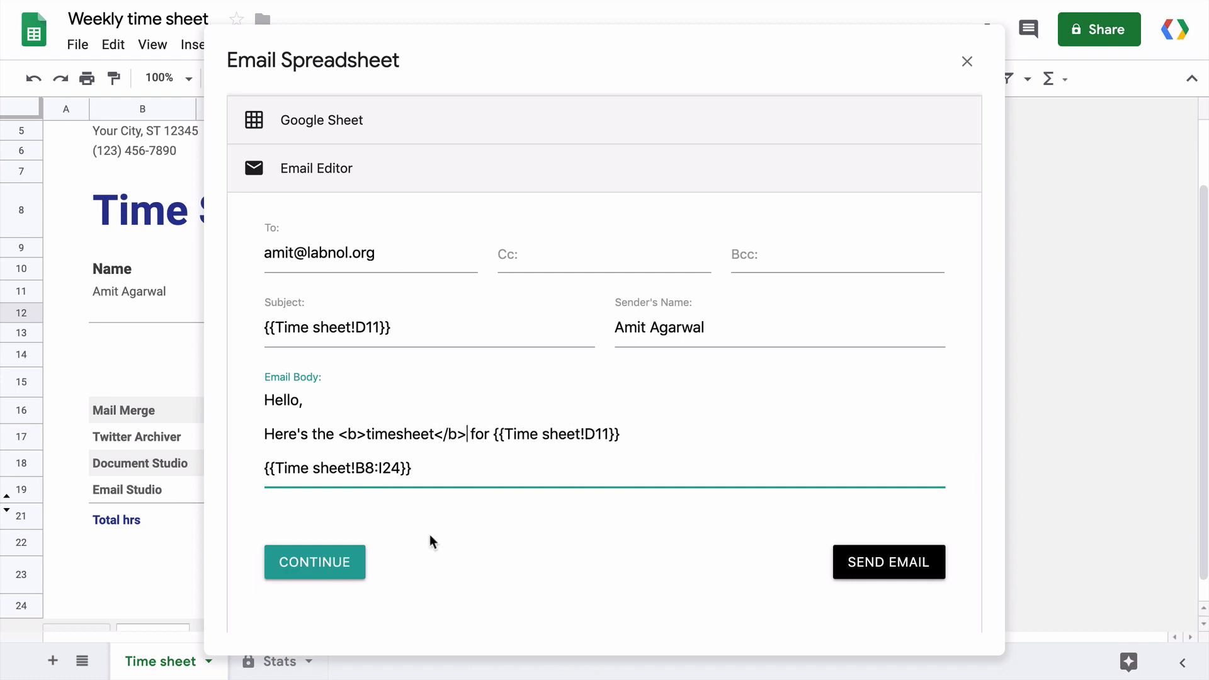
pyautogui.click(459, 545)
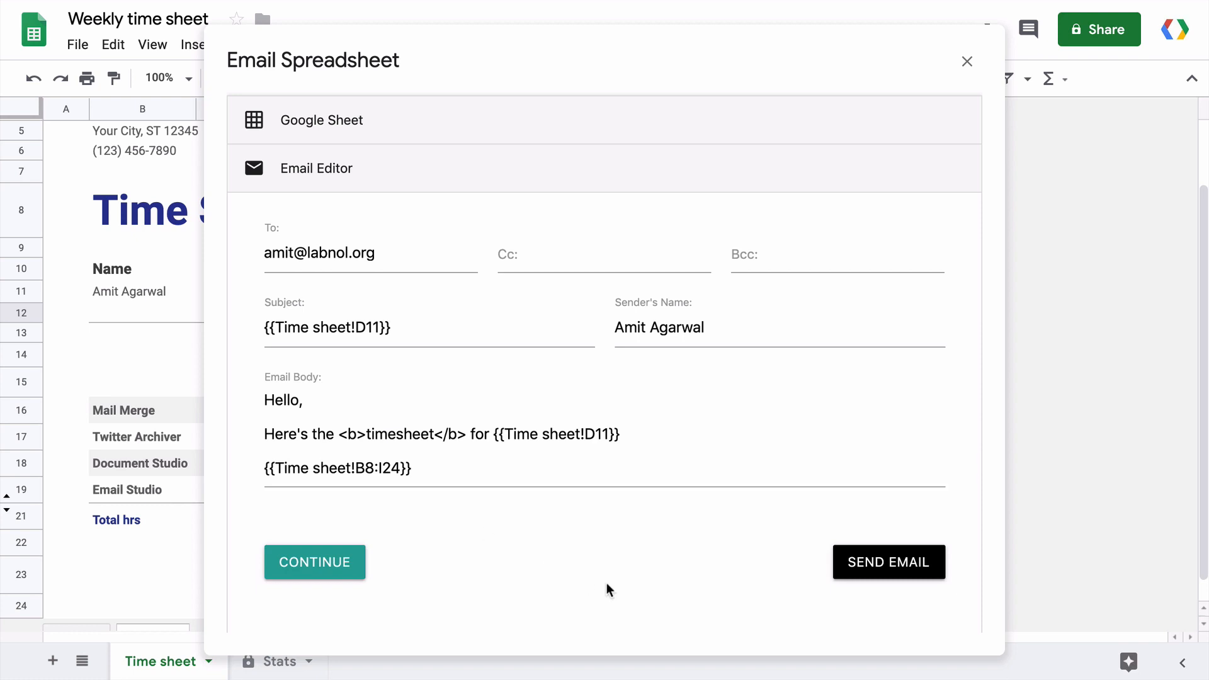
pyautogui.click(899, 562)
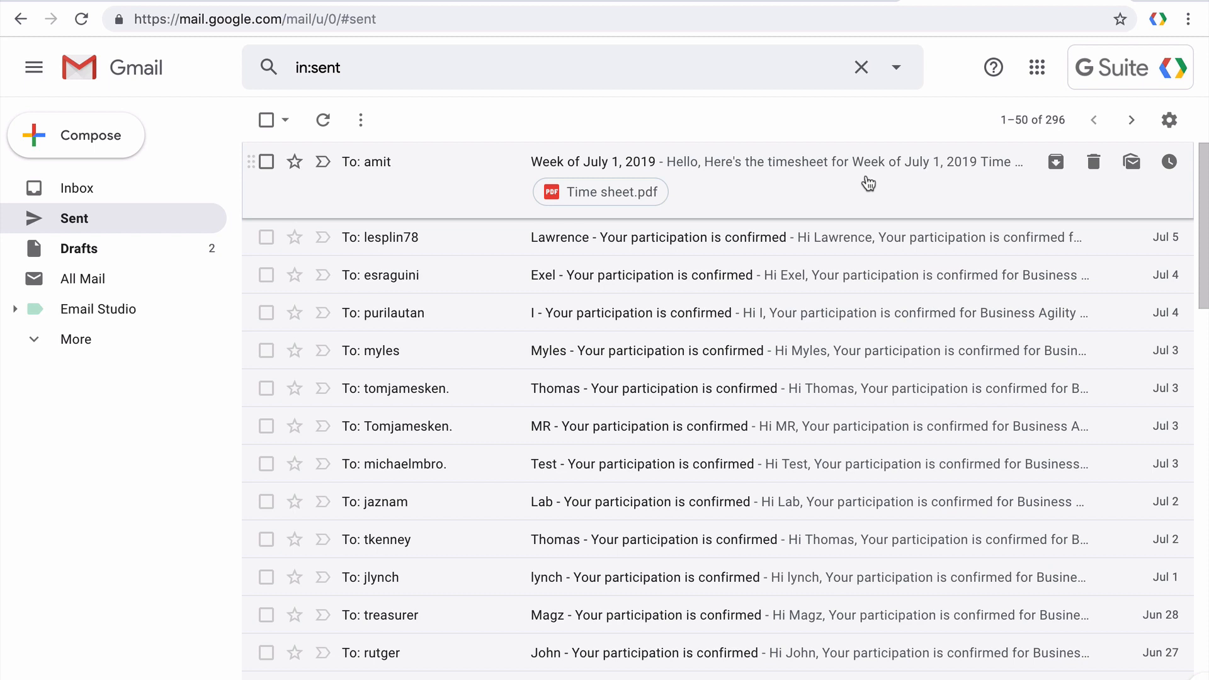
# Open the sent 'Week of July 1, 2019' email and preview its Time sheet.pdf attachment.
pyautogui.click(867, 181)
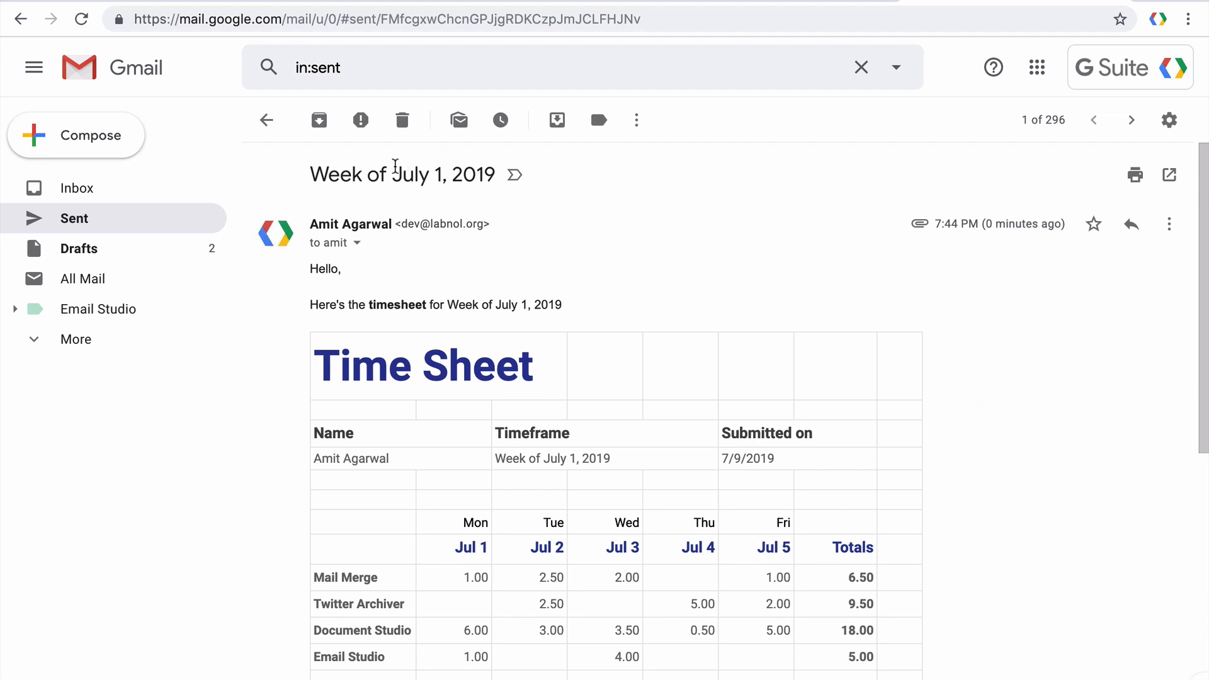
pyautogui.moveTo(392, 175); pyautogui.dragTo(493, 181)
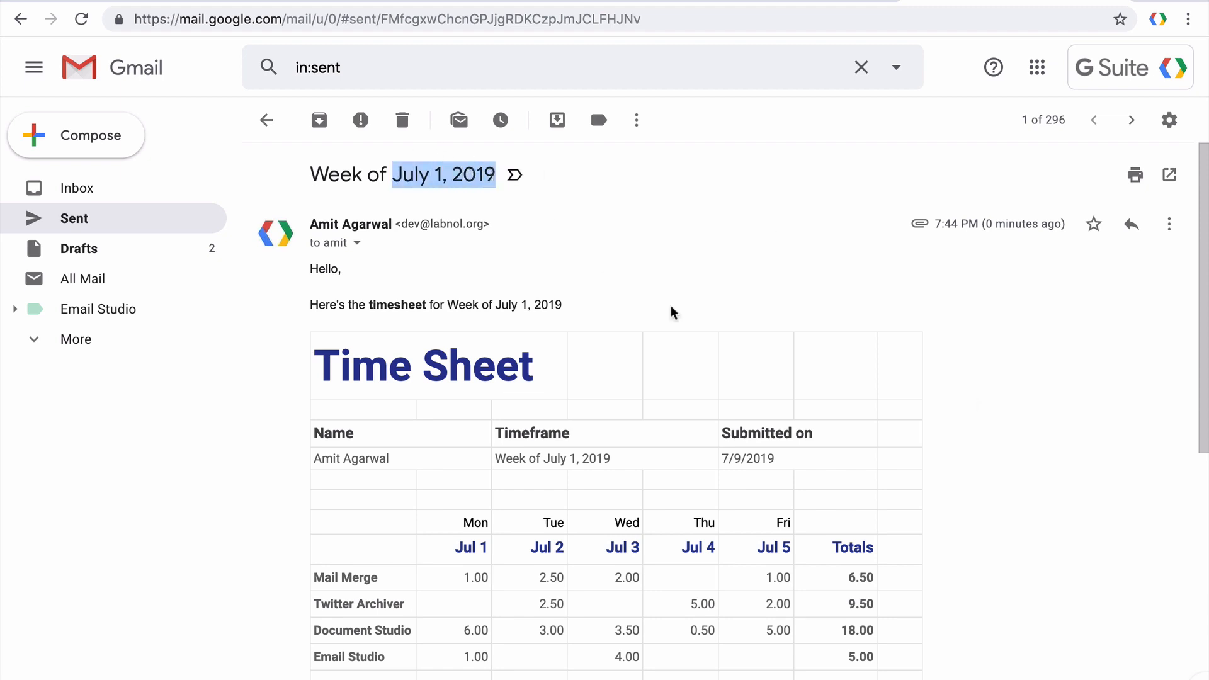
pyautogui.scroll(-2, 712, 332)
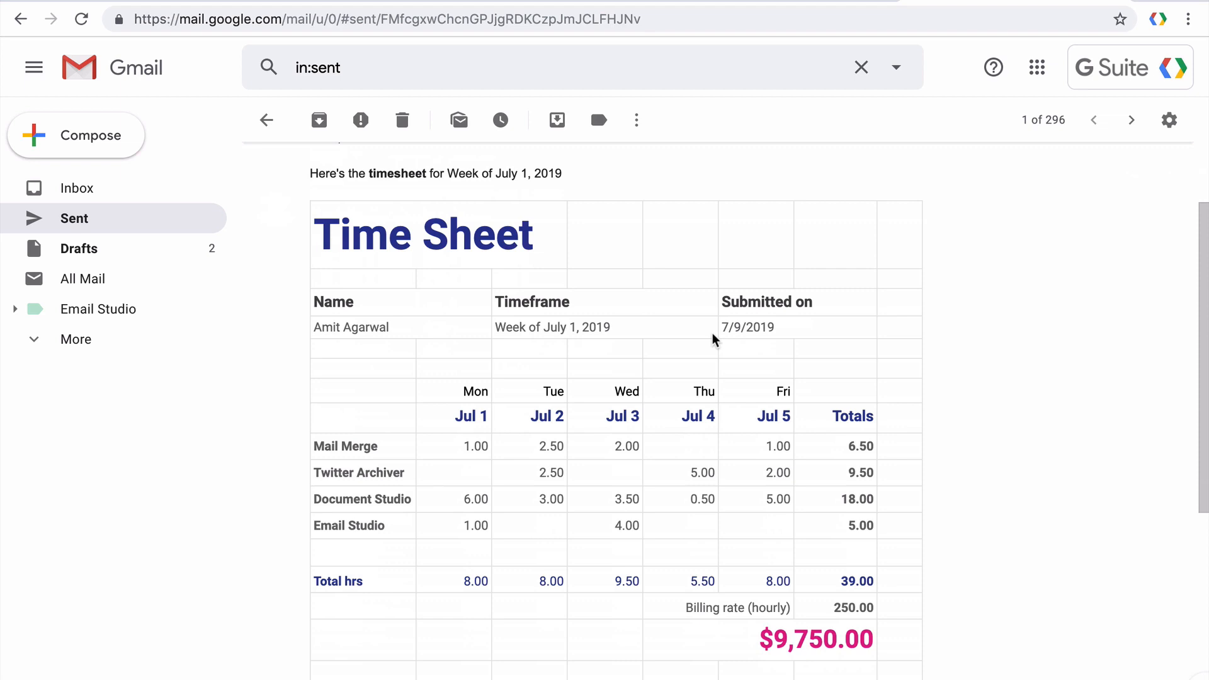
pyautogui.scroll(-5, 712, 334)
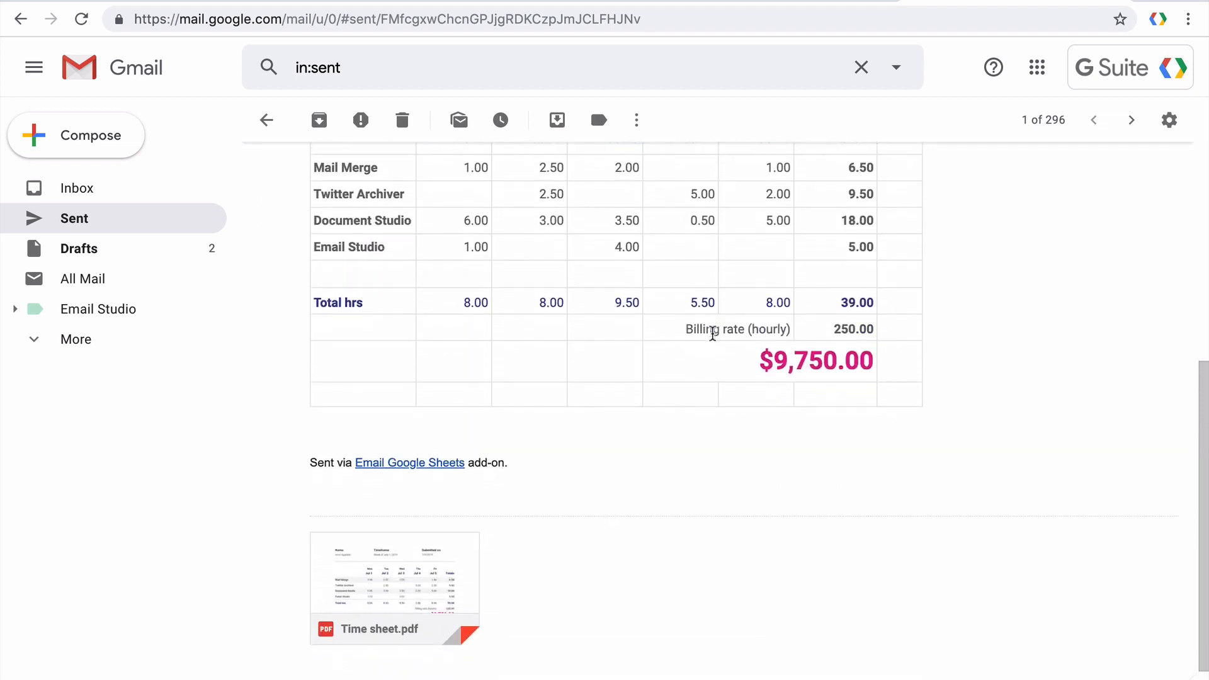
pyautogui.click(431, 501)
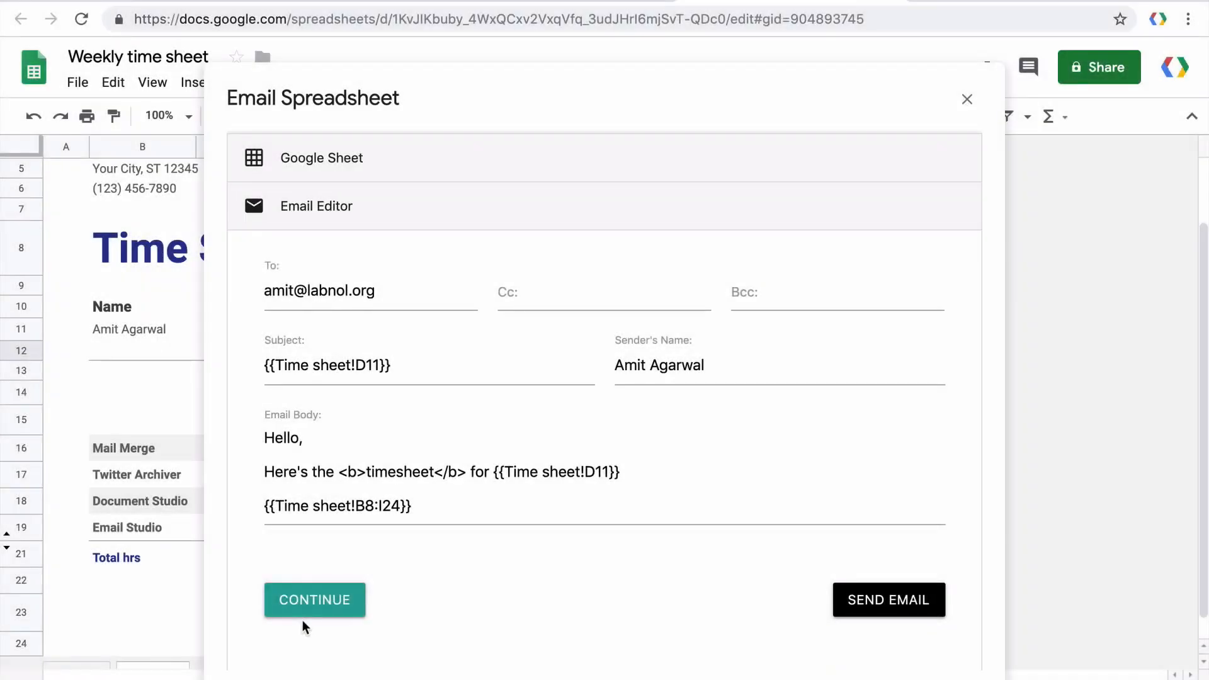
# Continue to scheduling and set the start date to July 10, 2019.
pyautogui.click(330, 605)
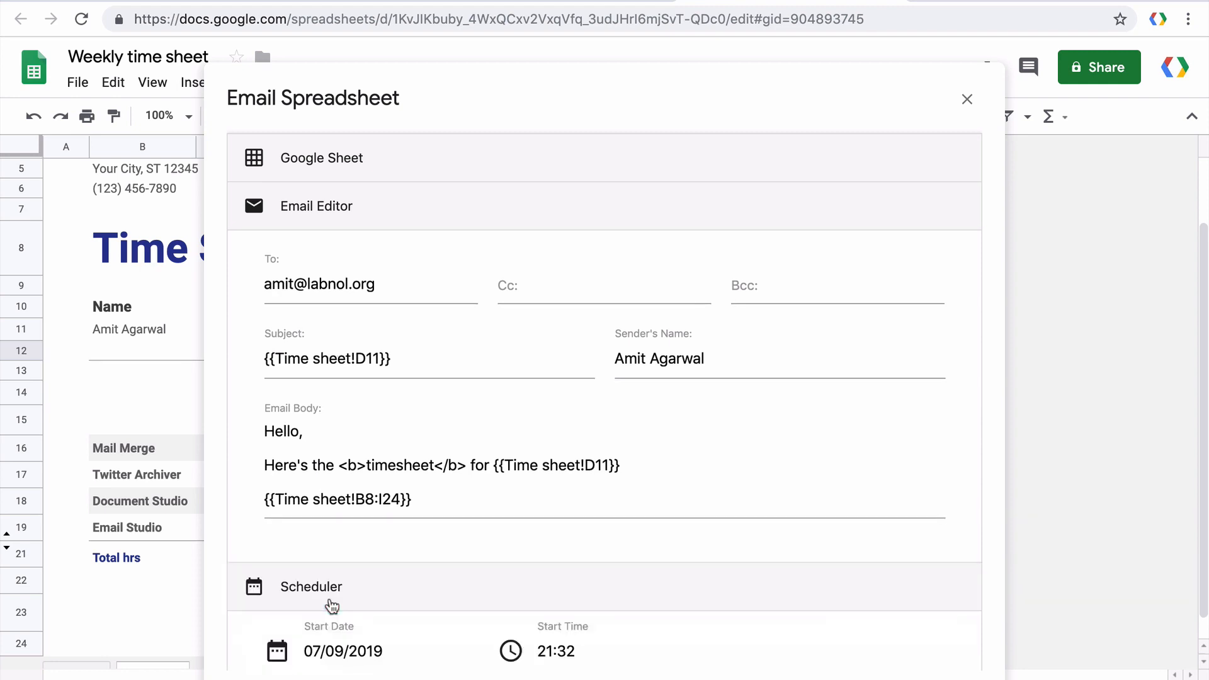
pyautogui.click(406, 322)
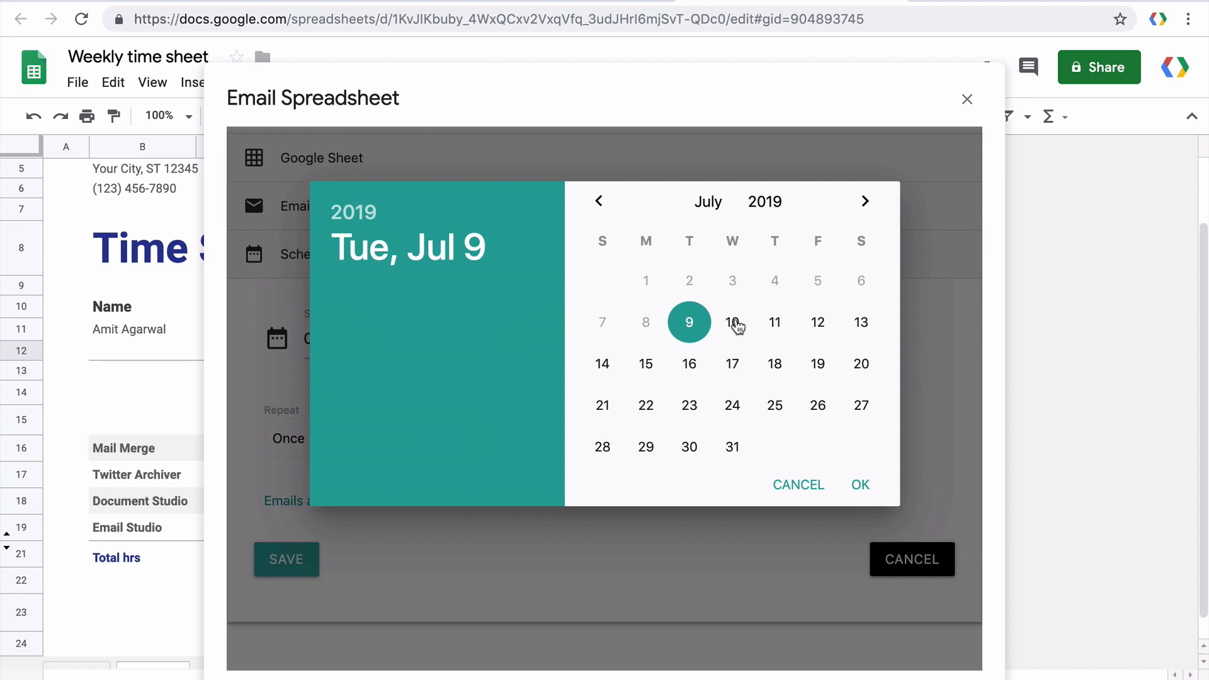
pyautogui.click(732, 322)
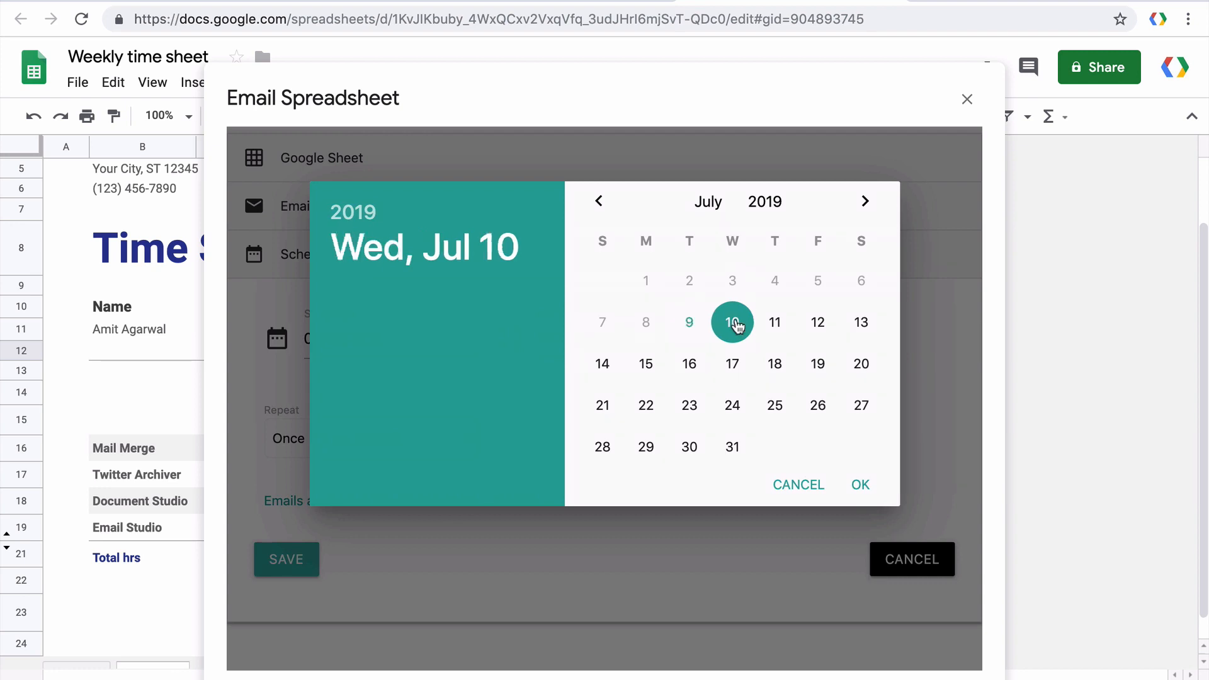
pyautogui.click(872, 487)
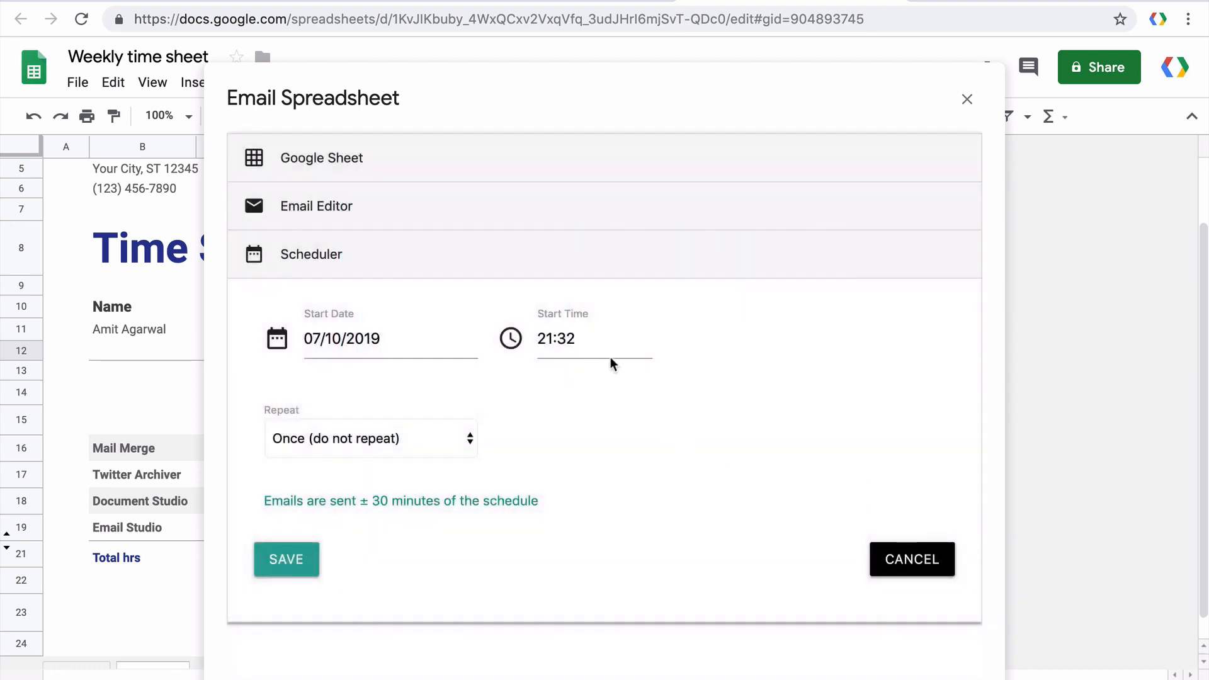
# Set the start time to 09:00 and bring up the Repeat choices.
pyautogui.click(597, 343)
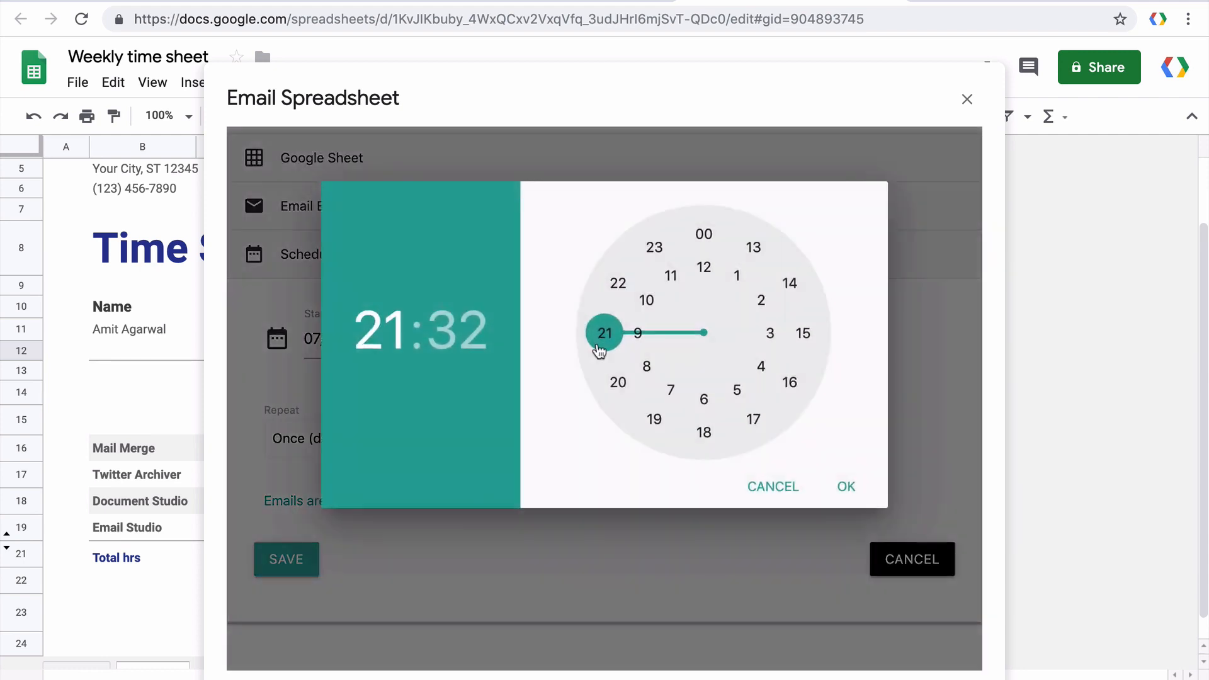
pyautogui.click(641, 328)
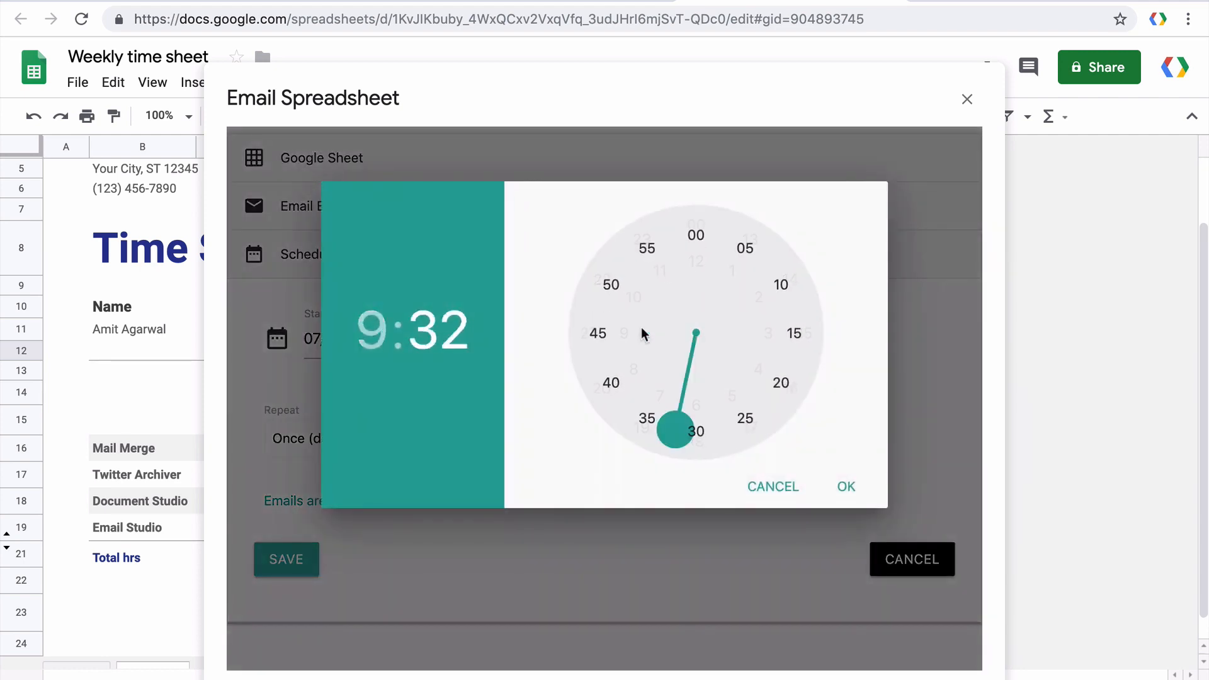
pyautogui.click(696, 243)
pyautogui.click(844, 488)
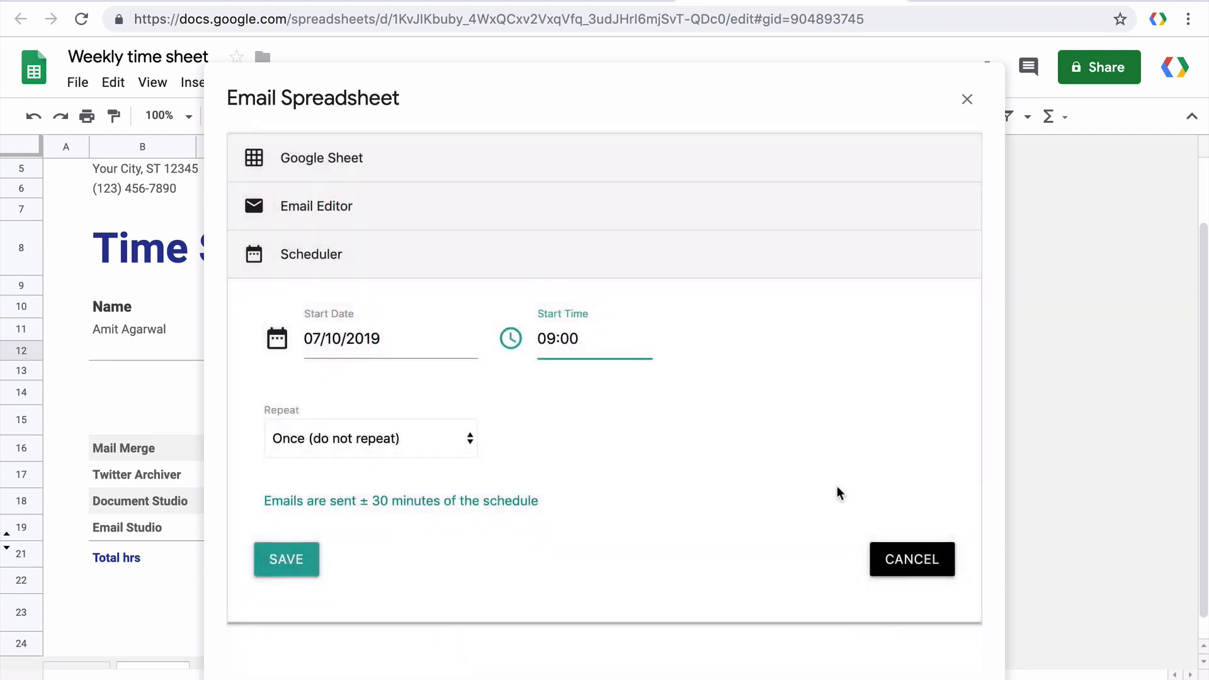
pyautogui.click(466, 438)
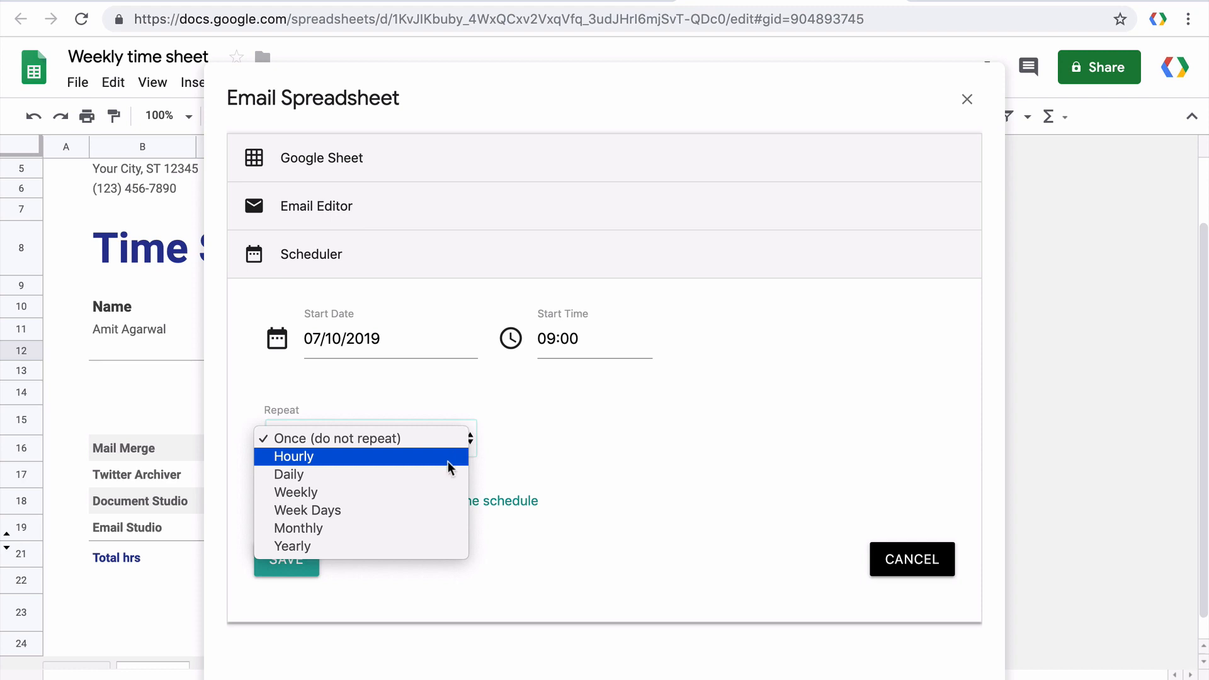
# Repeat weekly every 1 week on Friday instead of Monday.
pyautogui.click(435, 492)
pyautogui.scroll(-2, 795, 348)
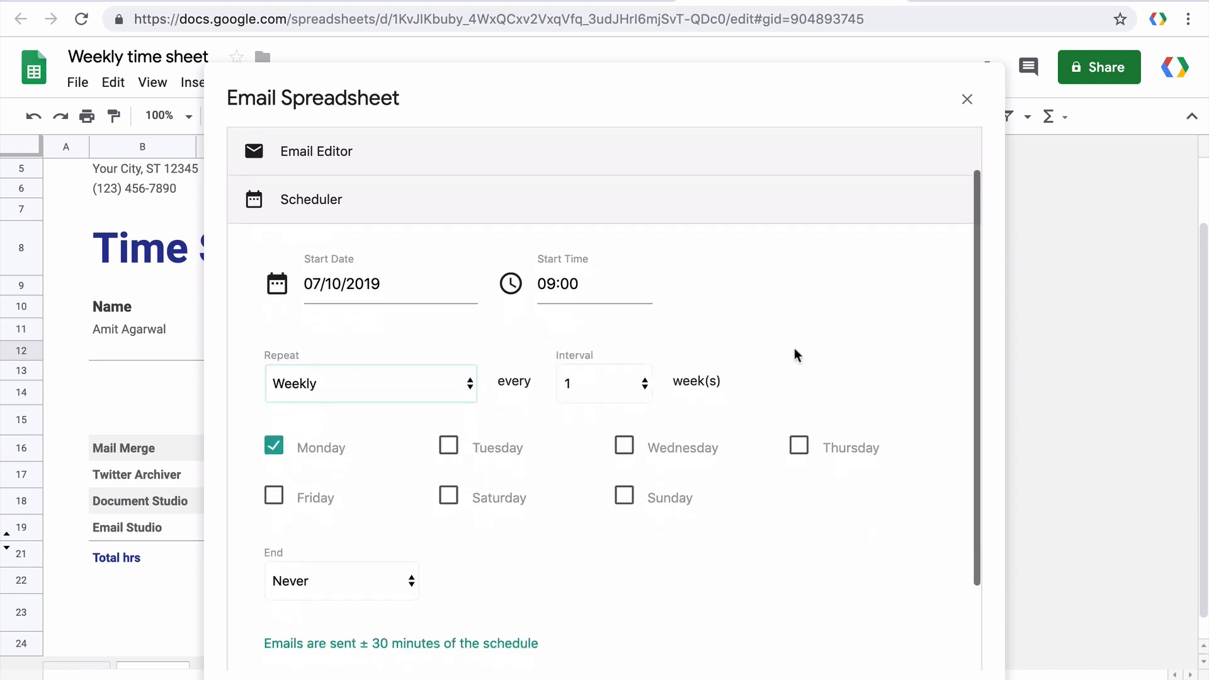
pyautogui.click(637, 337)
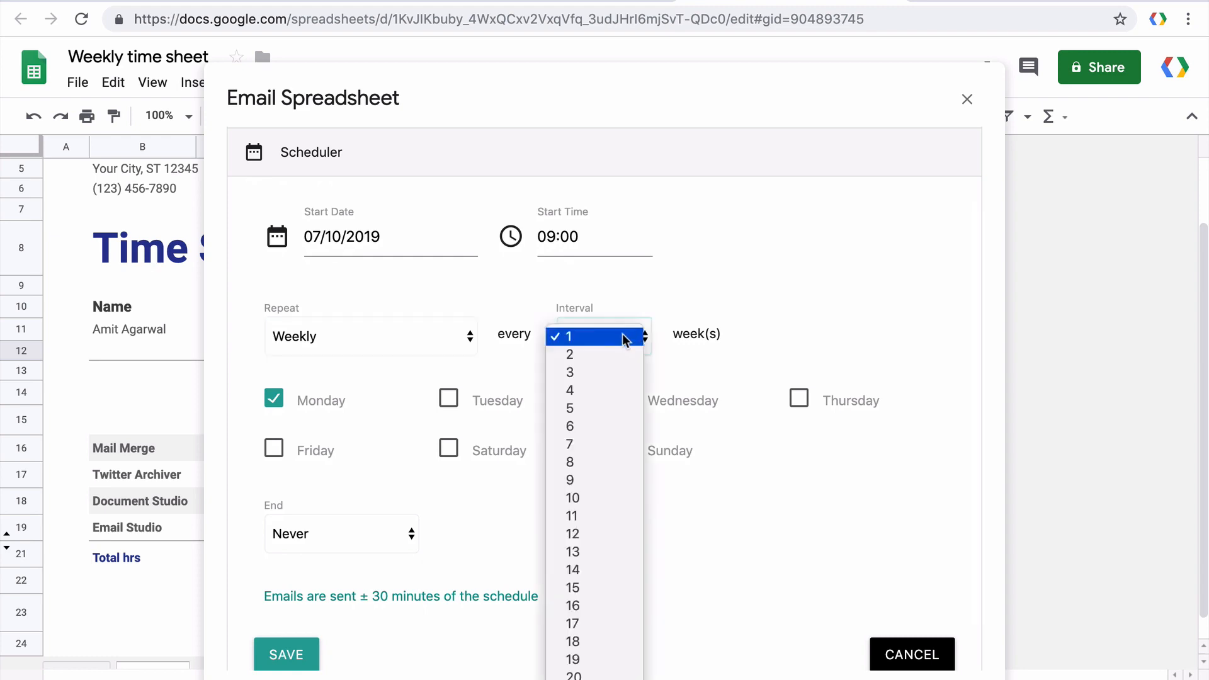
pyautogui.click(625, 336)
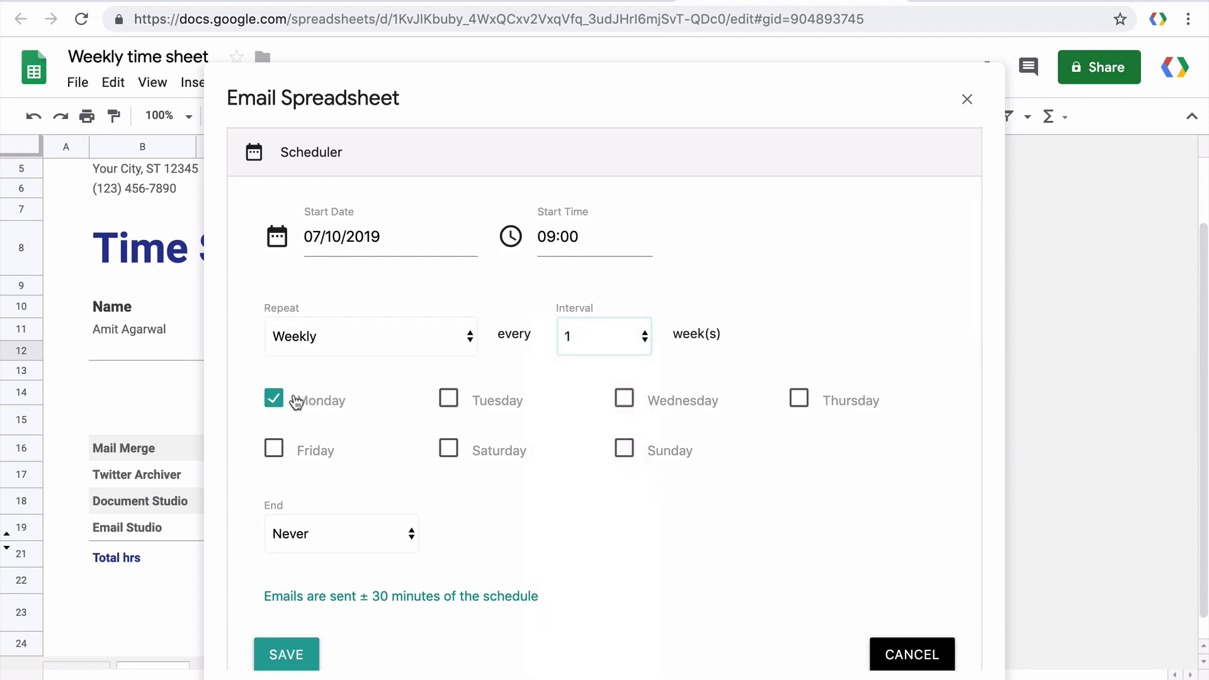
pyautogui.click(322, 408)
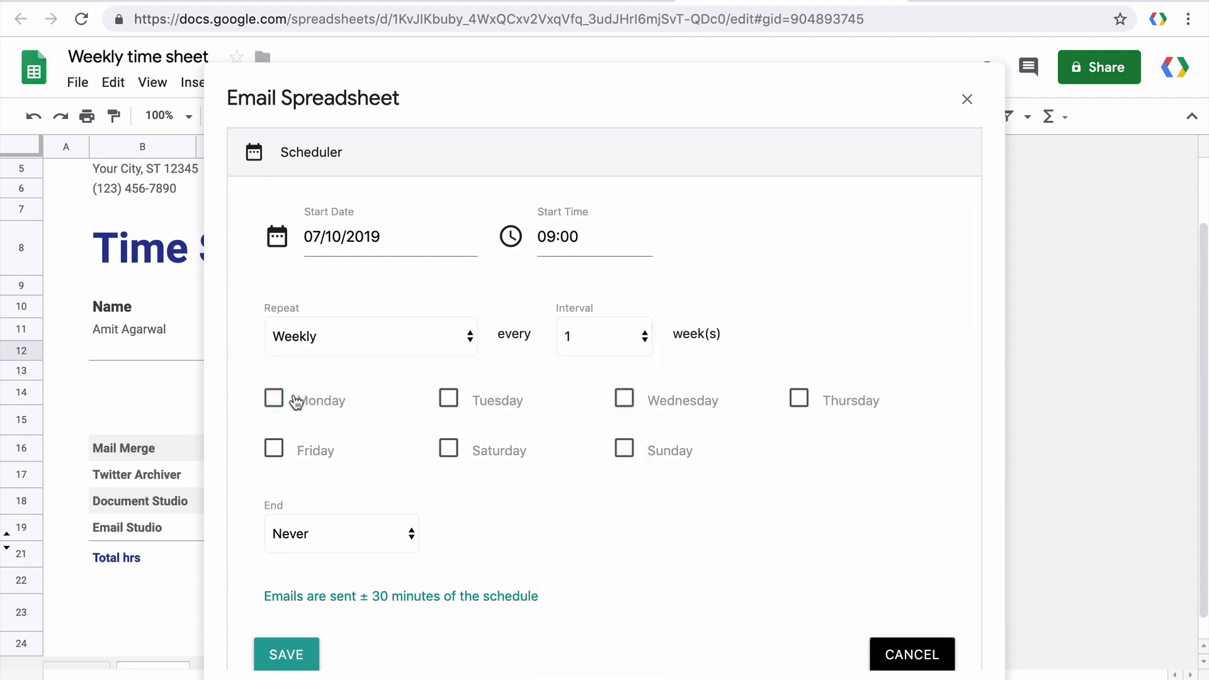
pyautogui.click(317, 451)
# End the schedule on date 12/11/2019 and save it.
pyautogui.scroll(-2, 497, 513)
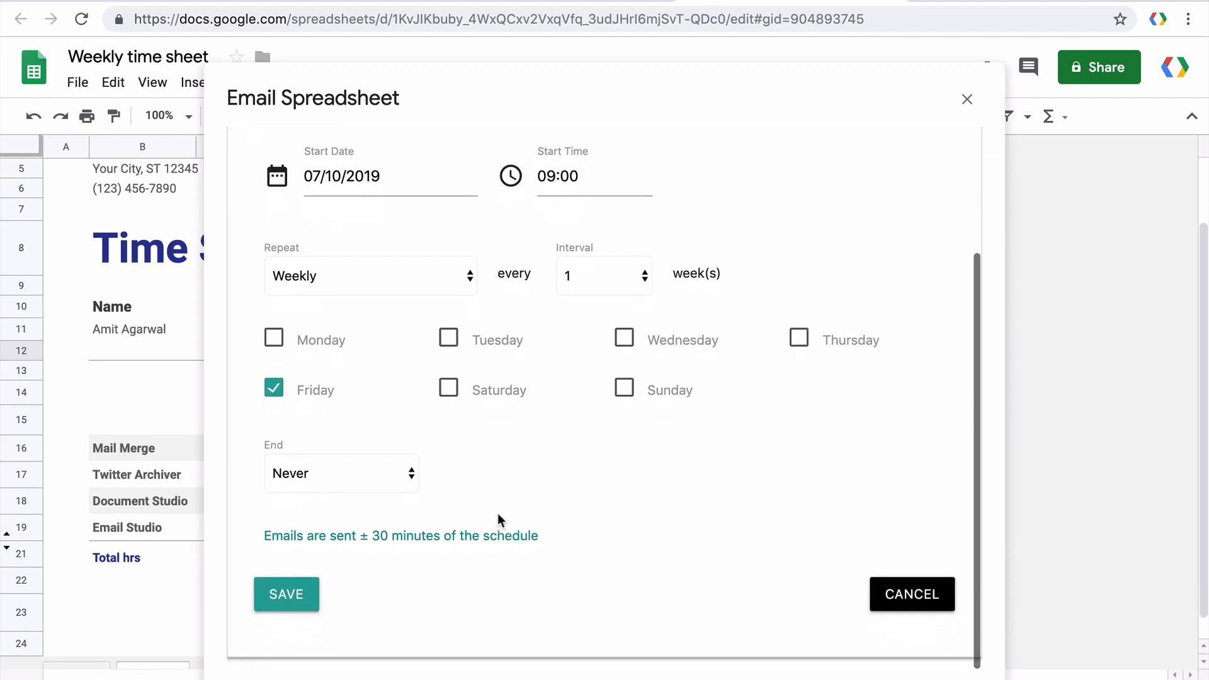
pyautogui.click(389, 471)
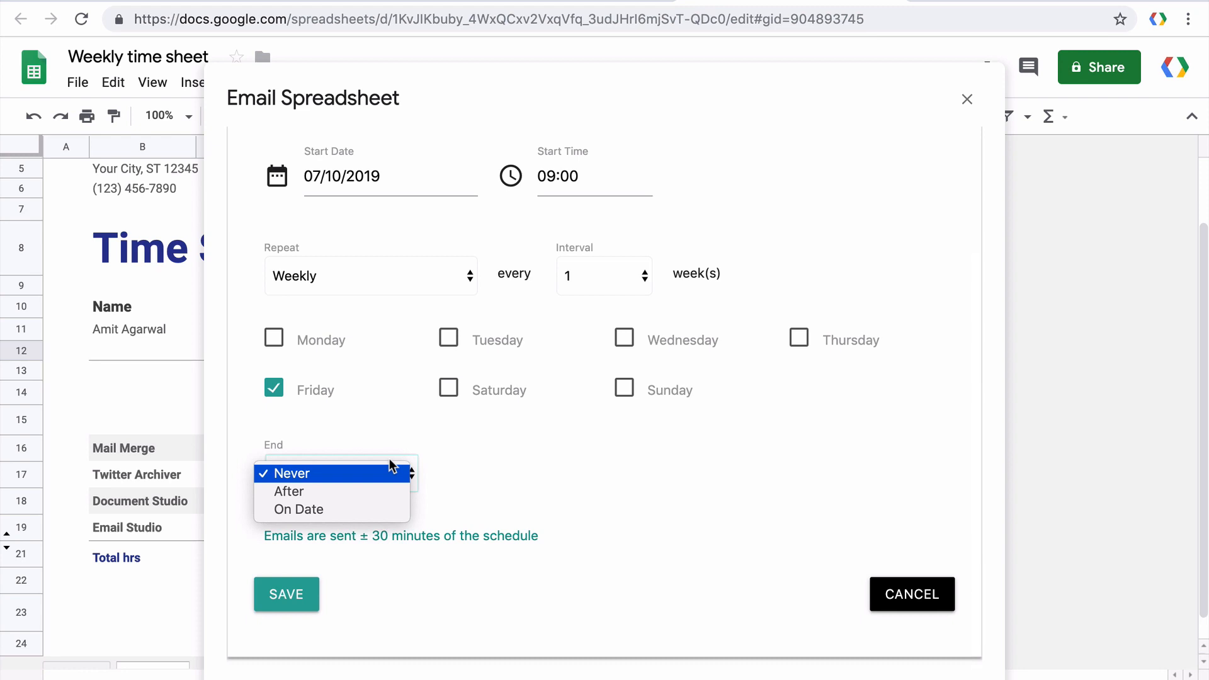
pyautogui.click(373, 489)
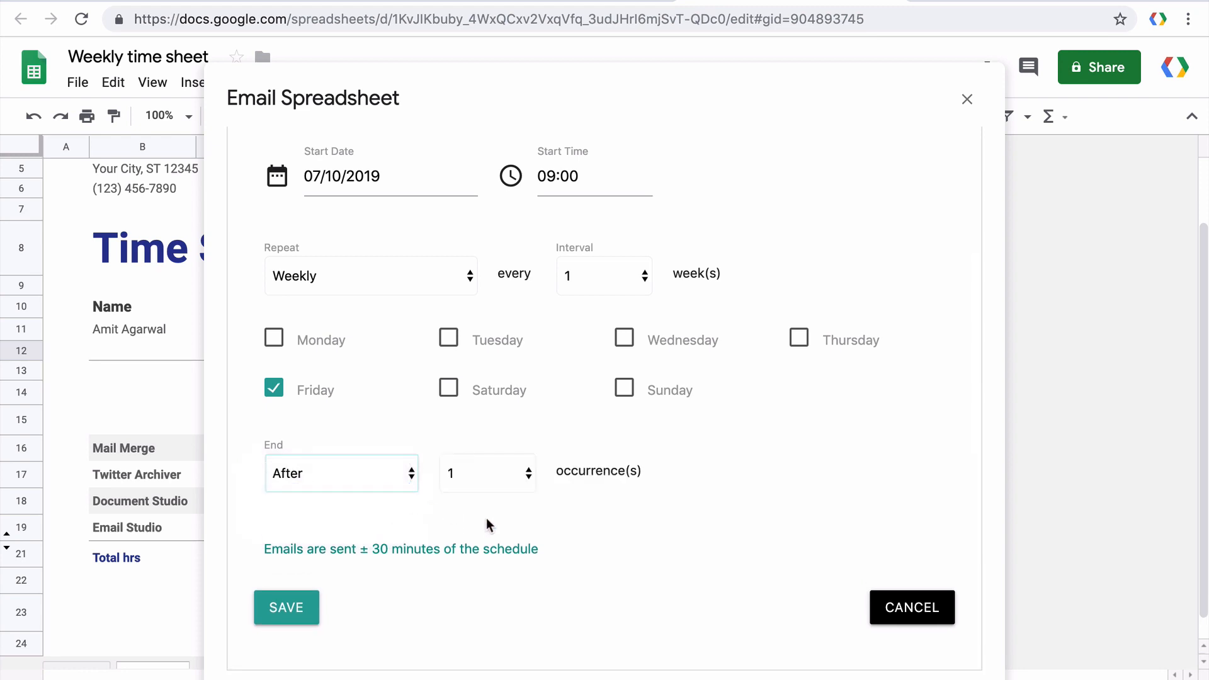
pyautogui.click(379, 472)
pyautogui.click(368, 492)
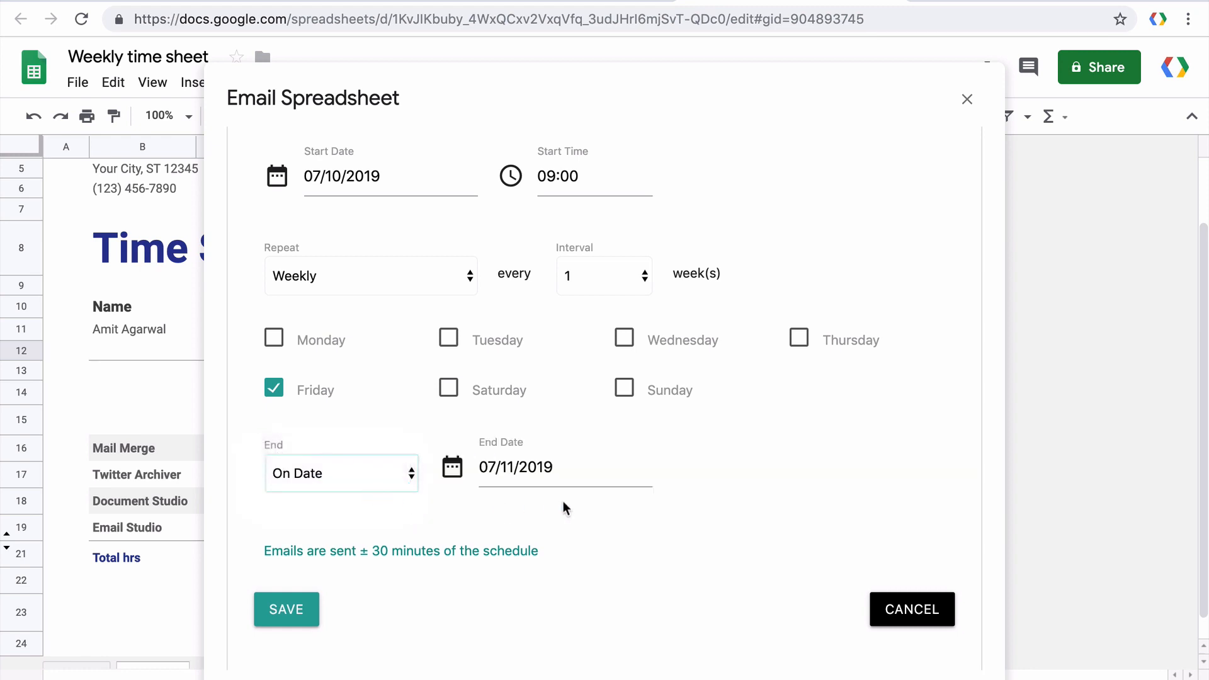
pyautogui.click(591, 479)
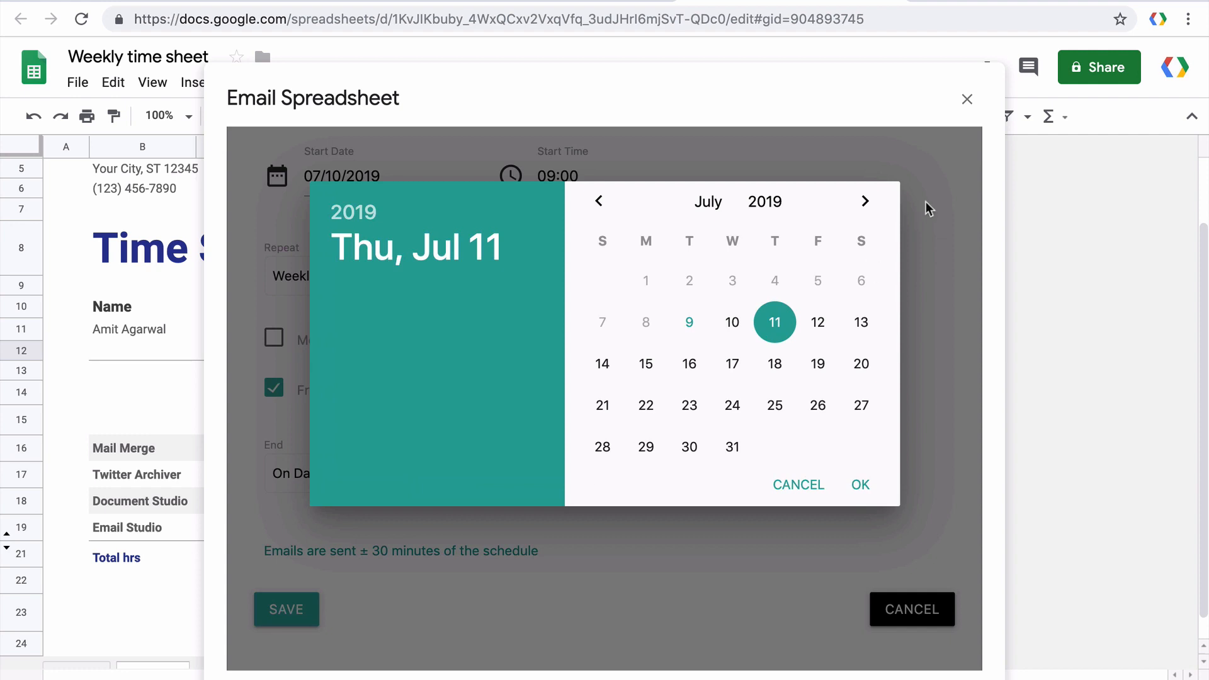
pyautogui.click(708, 201)
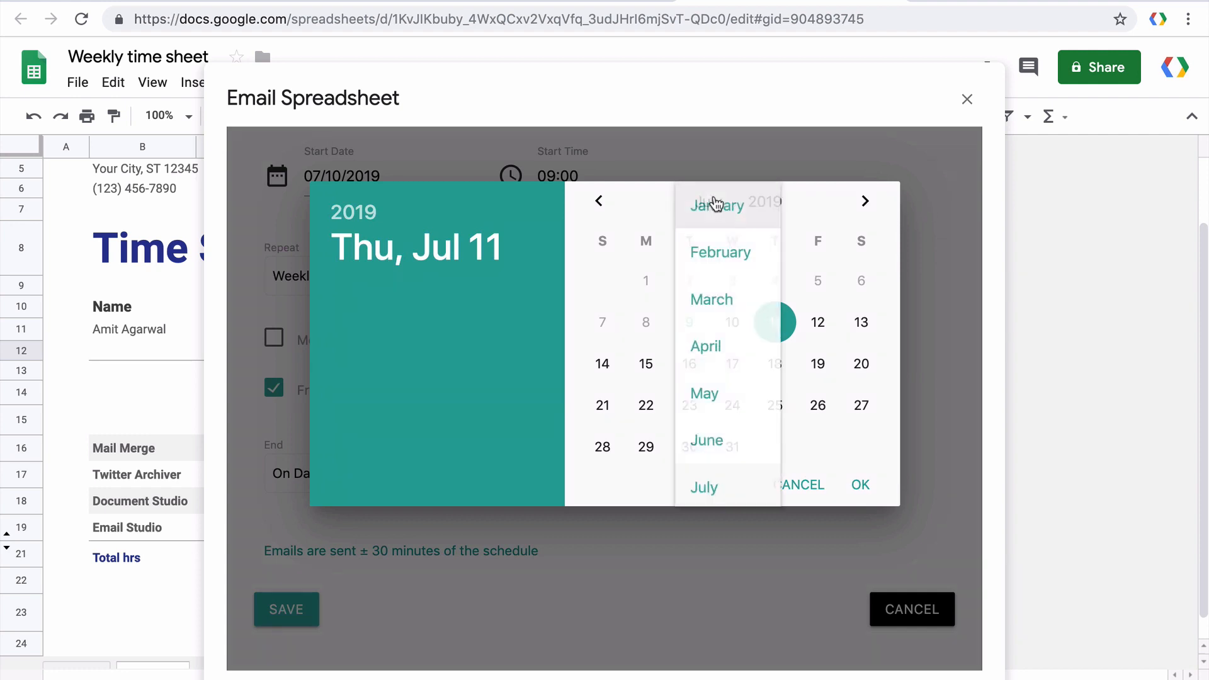
pyautogui.scroll(-3, 724, 371)
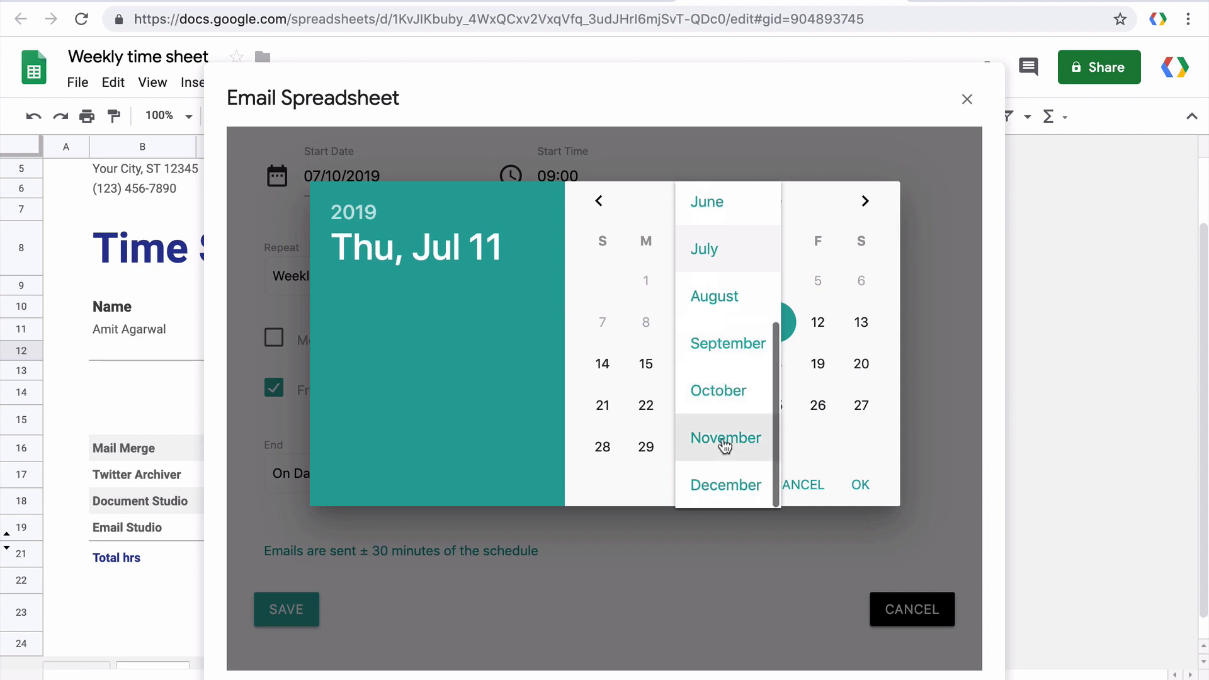
pyautogui.click(723, 485)
pyautogui.click(732, 322)
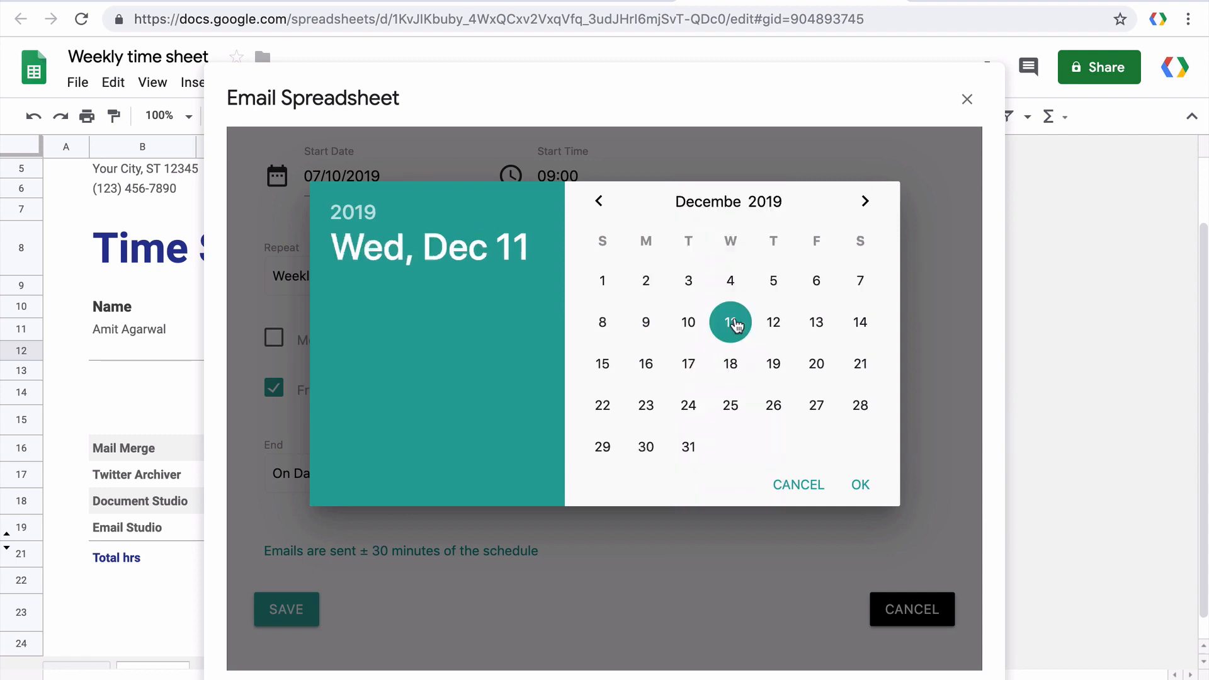
pyautogui.click(859, 485)
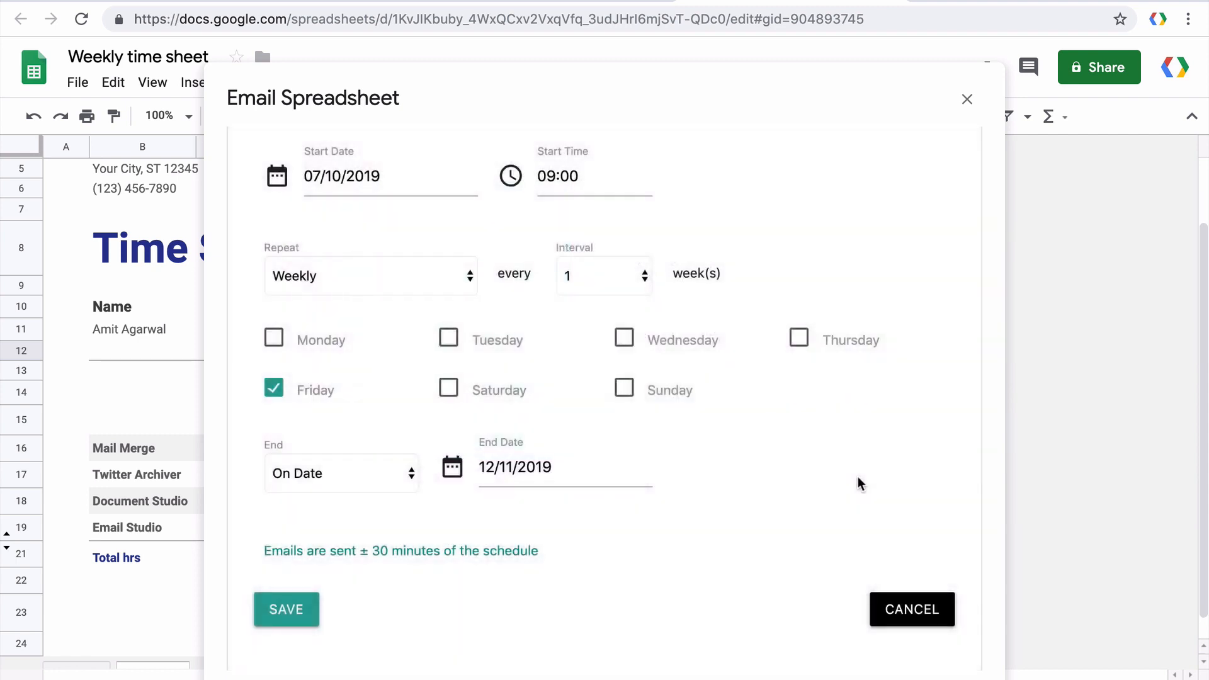
pyautogui.click(294, 606)
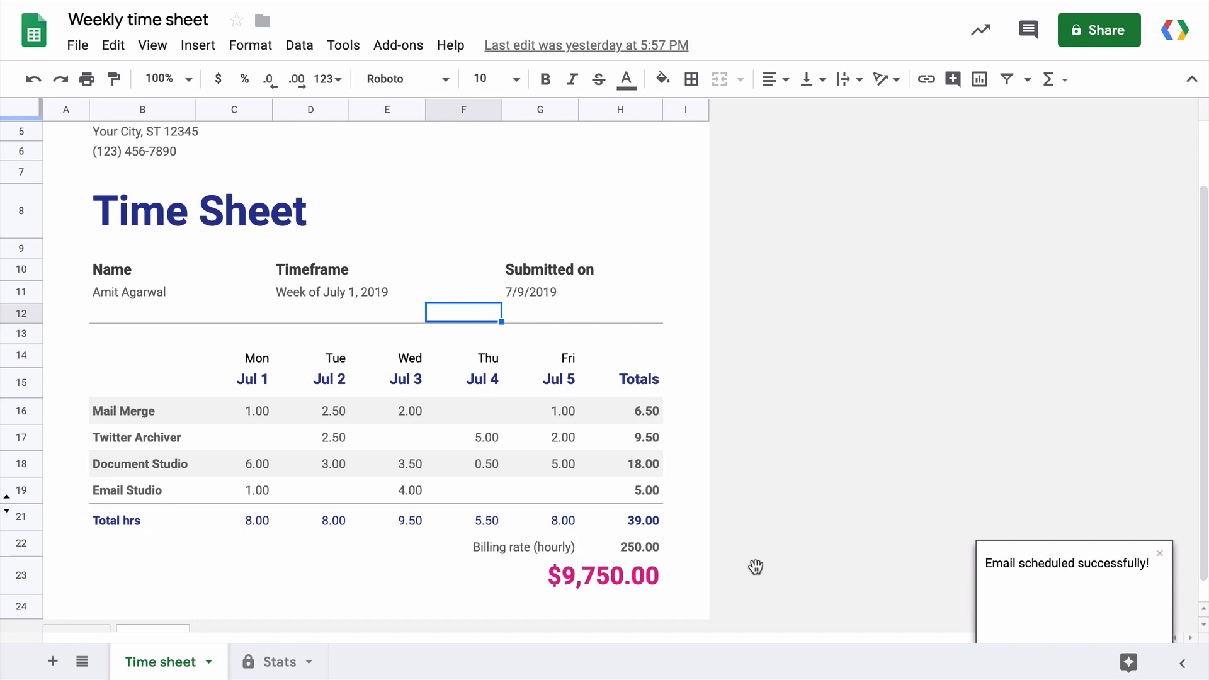
# Check the Email Spreadsheets Manage Rules list for the weekly Friday rule, then close it.
pyautogui.click(413, 45)
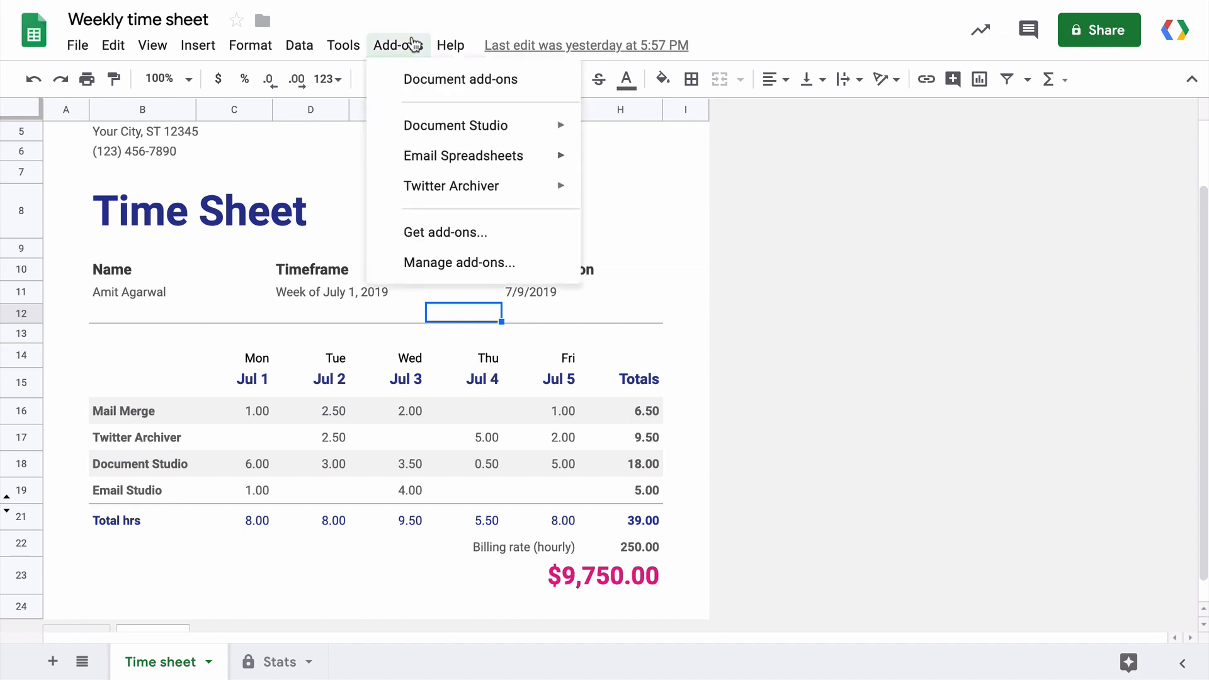
pyautogui.moveTo(495, 160)
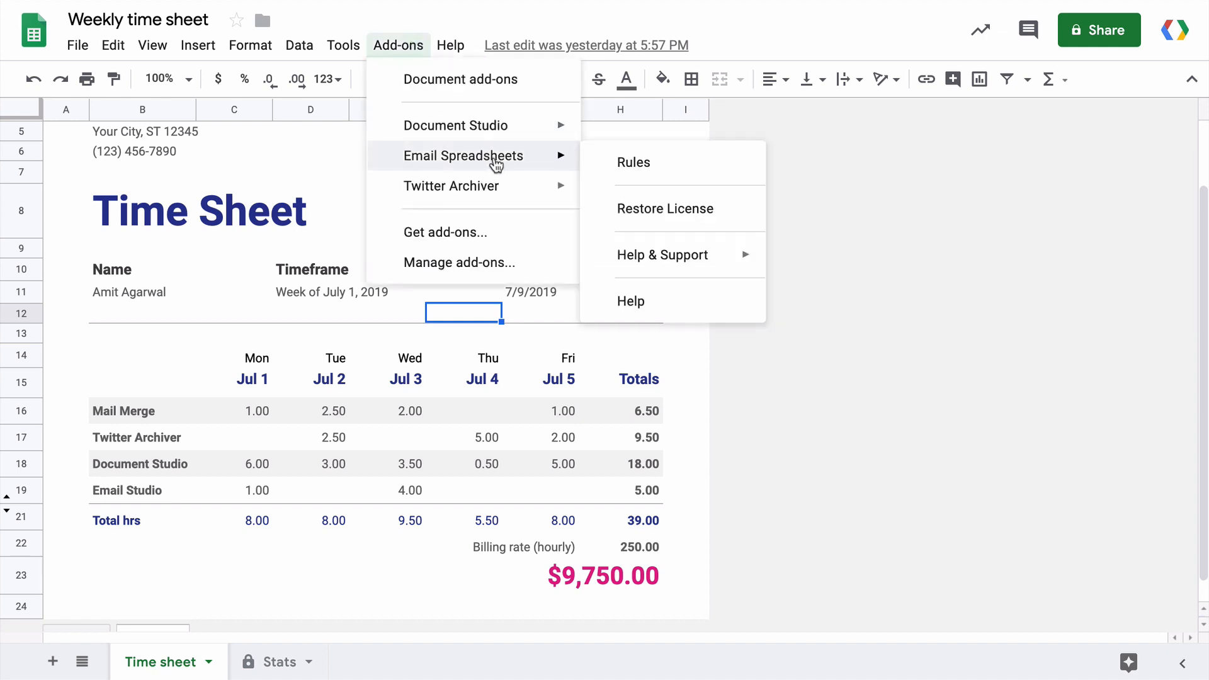
pyautogui.click(729, 166)
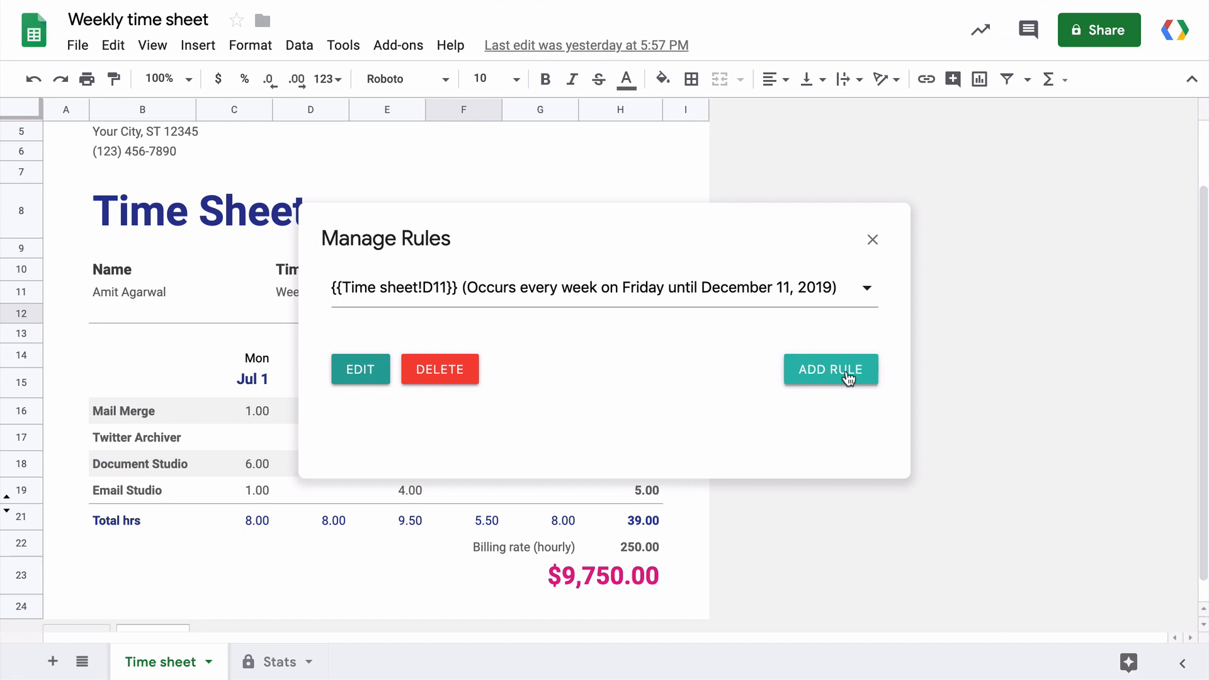
pyautogui.click(876, 240)
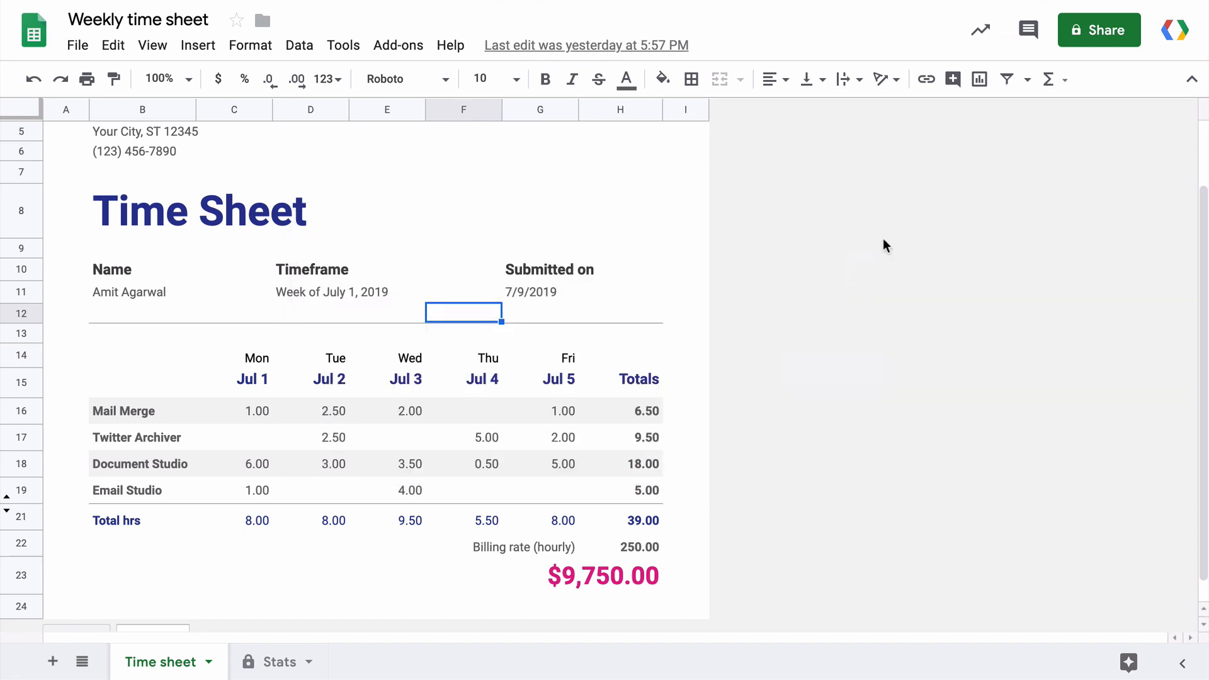